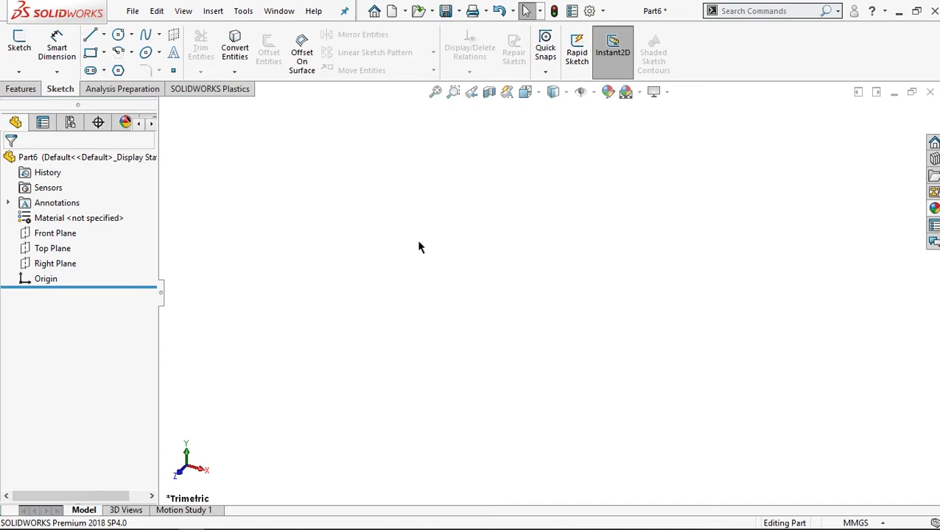
# Sketch a vertical construction midpoint line about 165 mm long, centred on the origin, on the Right Plane viewed face-on.
pyautogui.click(55, 265)
pyautogui.click(137, 252)
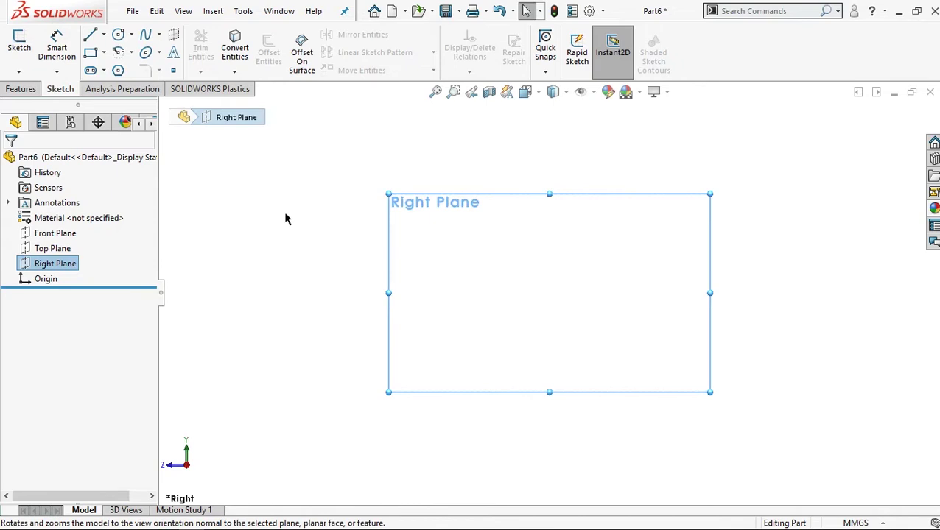
pyautogui.click(103, 35)
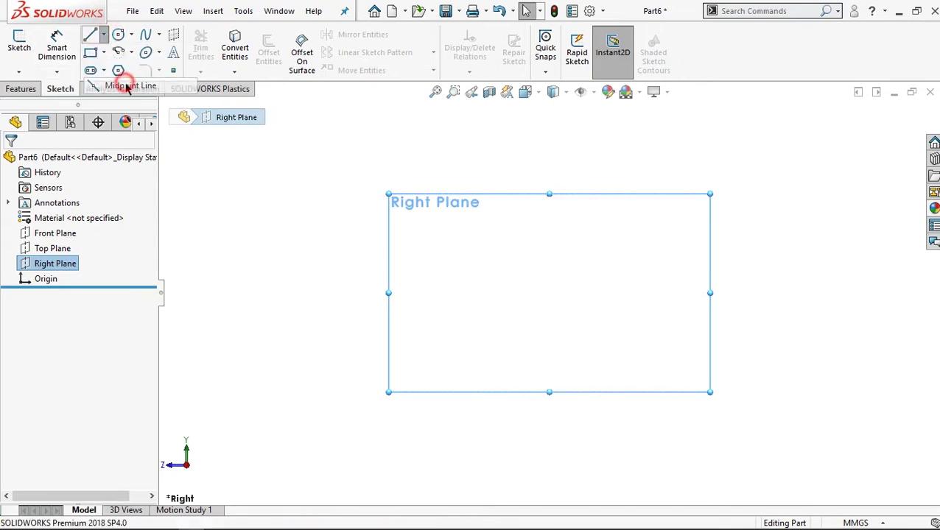
pyautogui.click(126, 85)
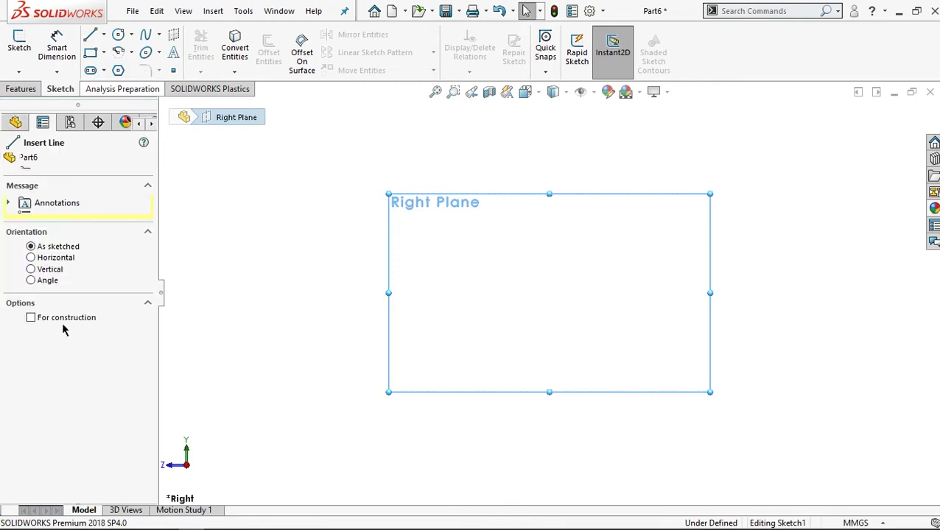
pyautogui.click(65, 321)
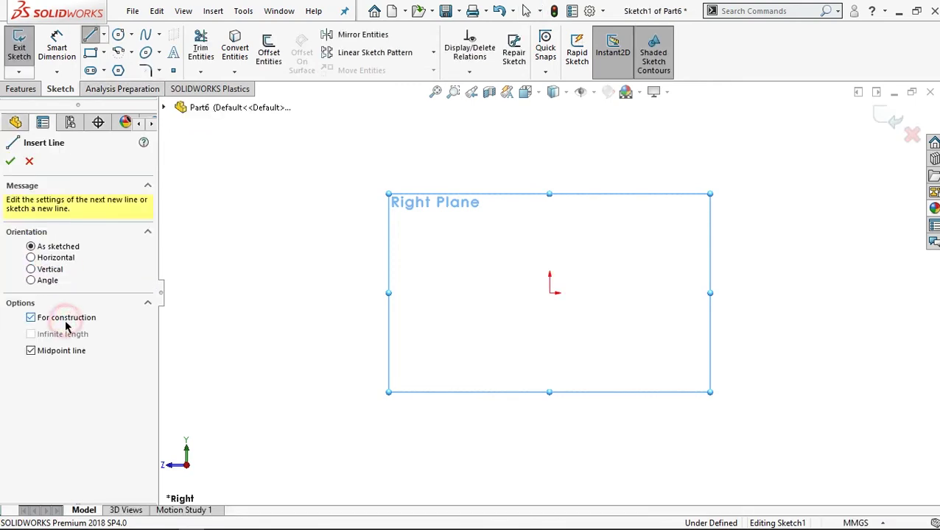
pyautogui.click(550, 292)
pyautogui.click(551, 146)
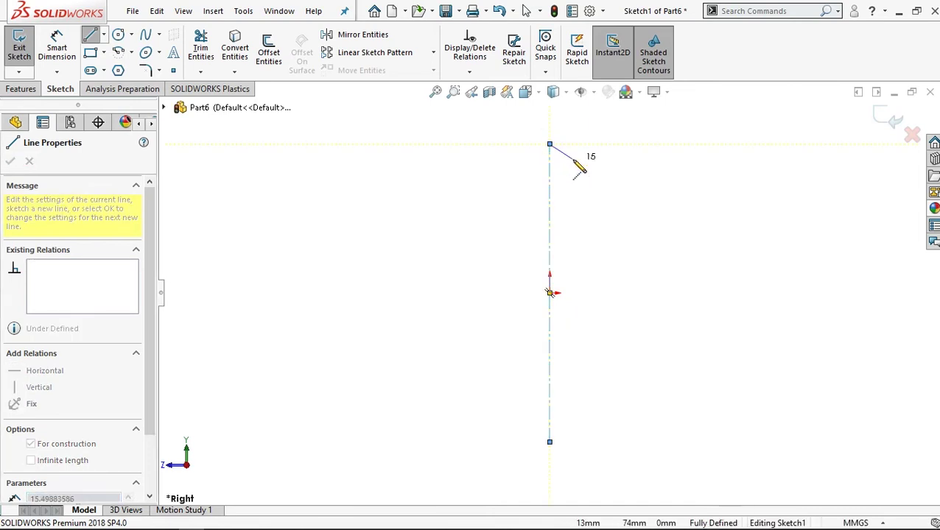
pyautogui.rightClick(573, 160)
pyautogui.click(604, 168)
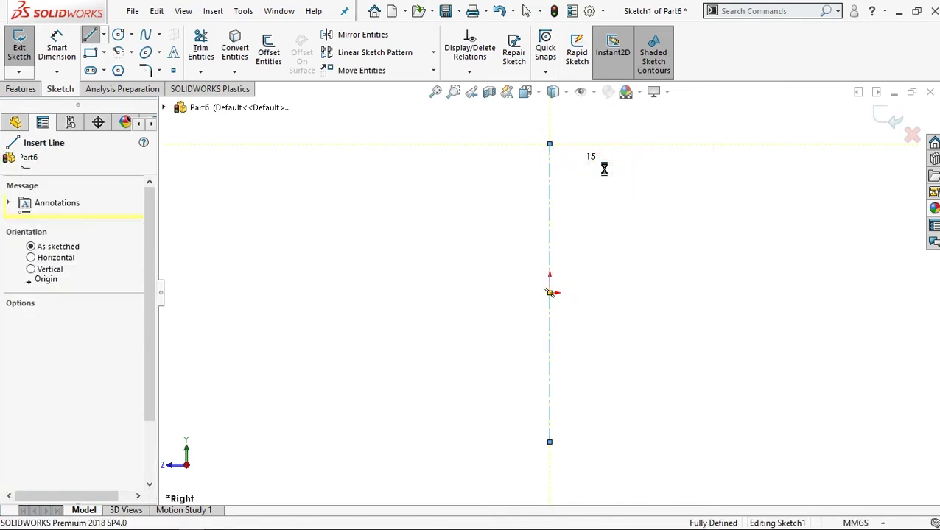
# Draw a corner rectangle about 95 by 165 mm, offset from the centerline and level with both of its ends.
pyautogui.click(104, 53)
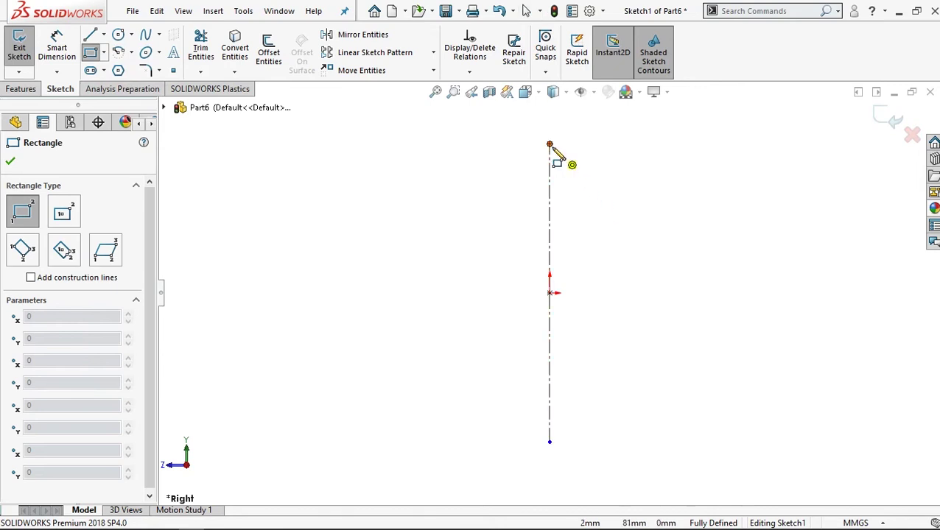
pyautogui.click(656, 145)
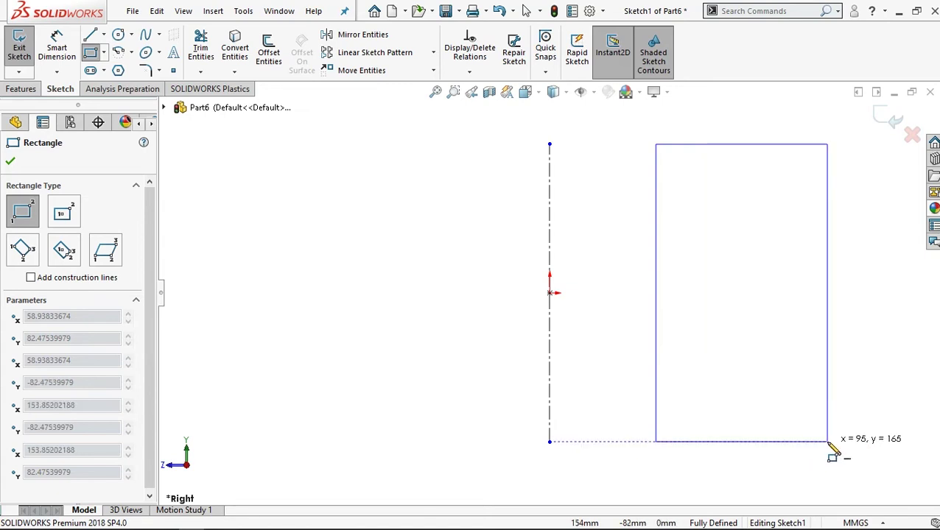
pyautogui.click(828, 442)
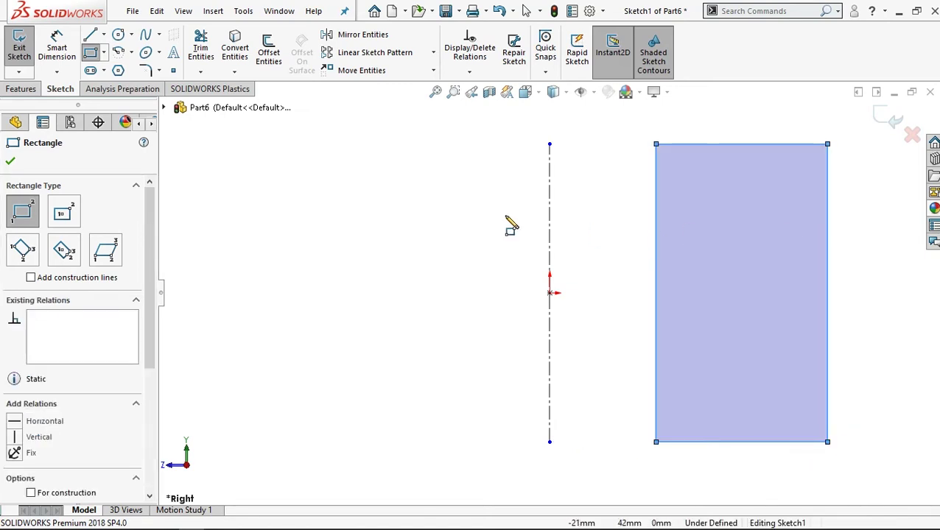
pyautogui.click(11, 164)
# Dimension the horizontal distance from the centerline's upper end to the rectangle's near upper corner as 45 mm.
pyautogui.click(57, 48)
pyautogui.click(656, 144)
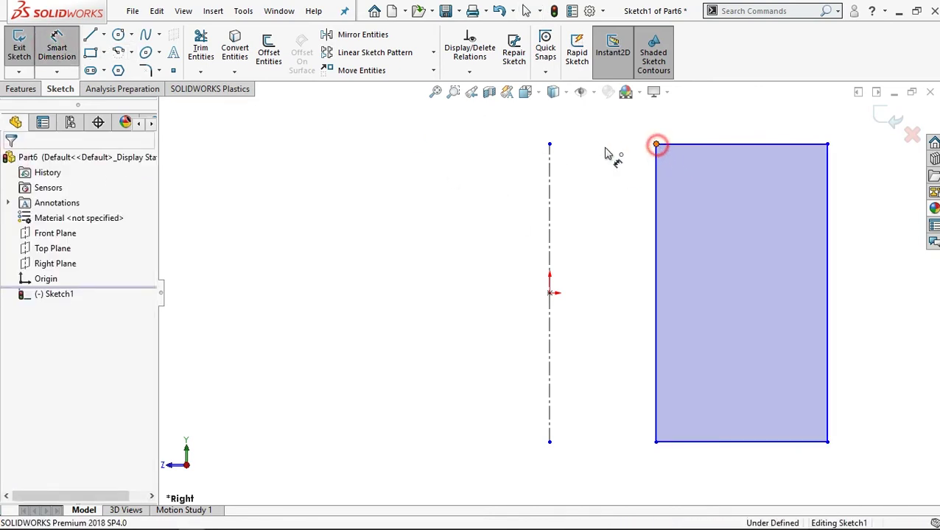
pyautogui.click(549, 145)
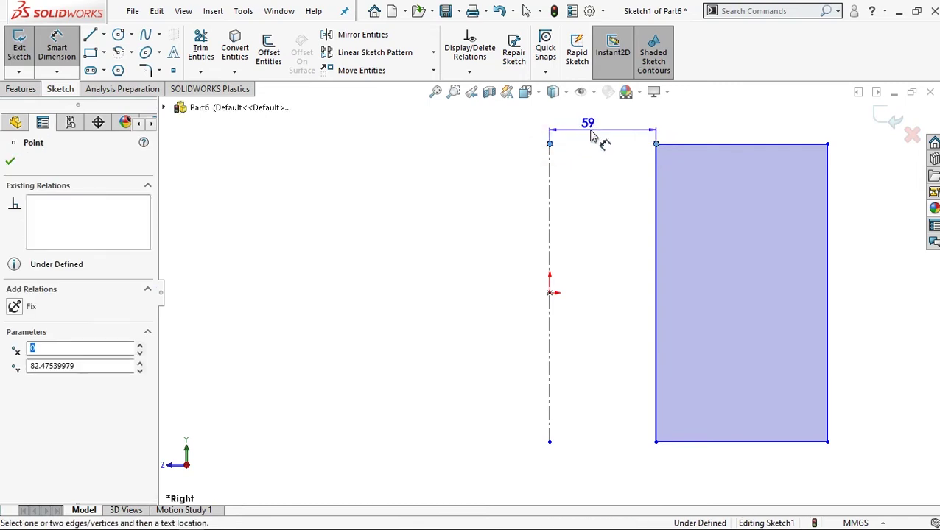
pyautogui.click(591, 133)
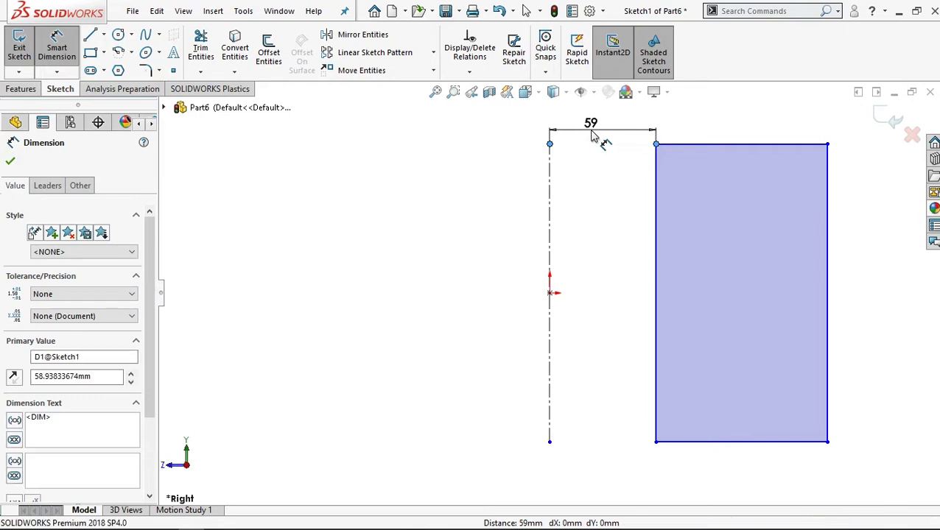
pyautogui.write('45')
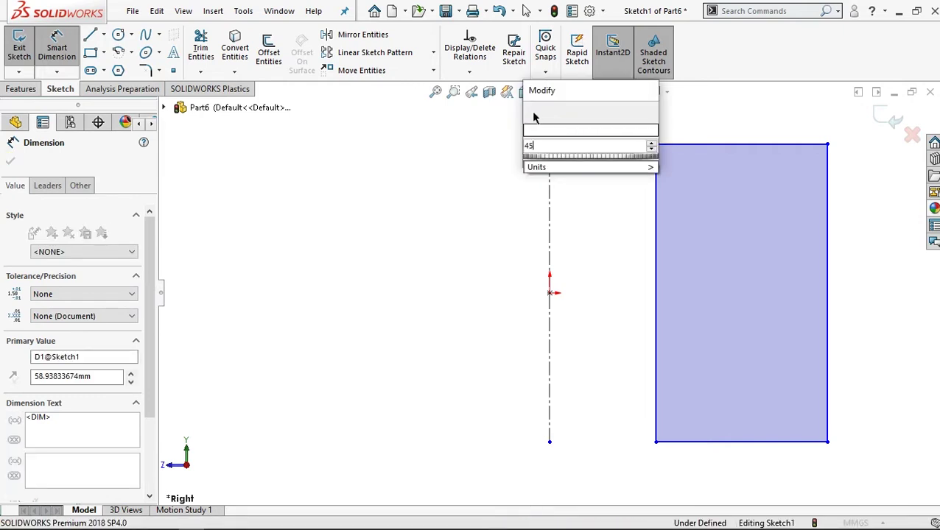
pyautogui.click(531, 112)
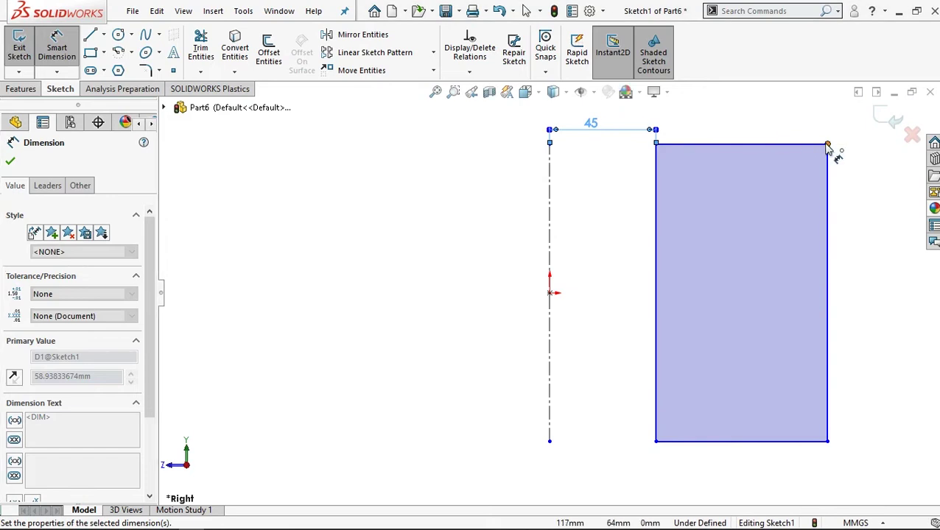
# Dimension the horizontal distance from the centerline's upper end to the rectangle's far upper corner as 100 mm.
pyautogui.click(550, 143)
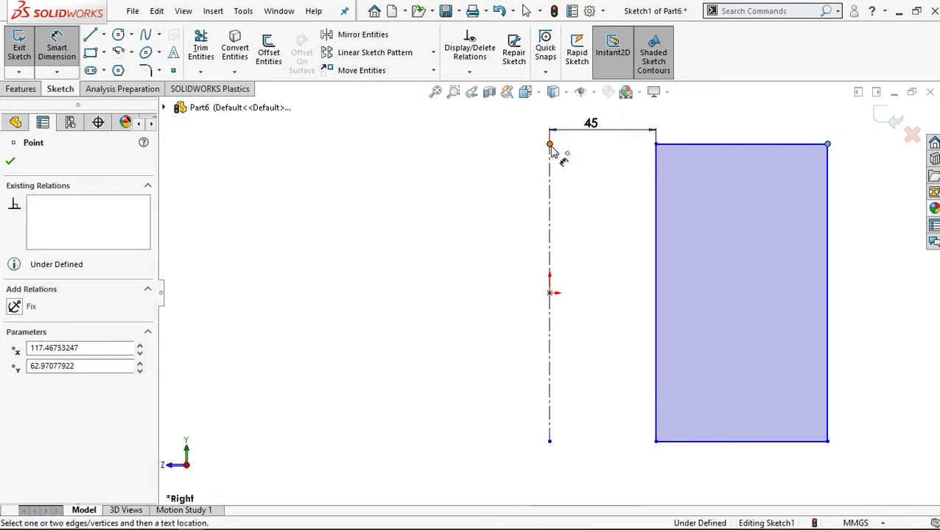
pyautogui.click(659, 144)
pyautogui.click(642, 126)
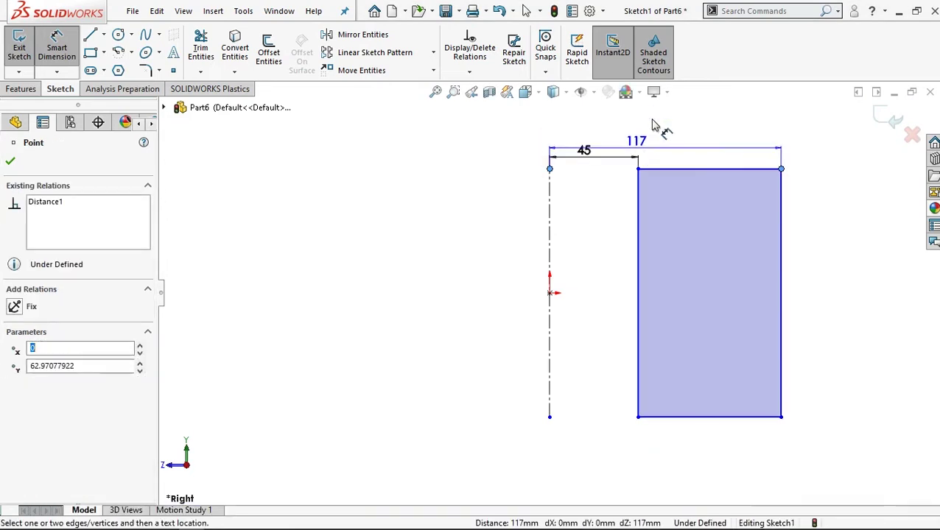
pyautogui.press('Escape')
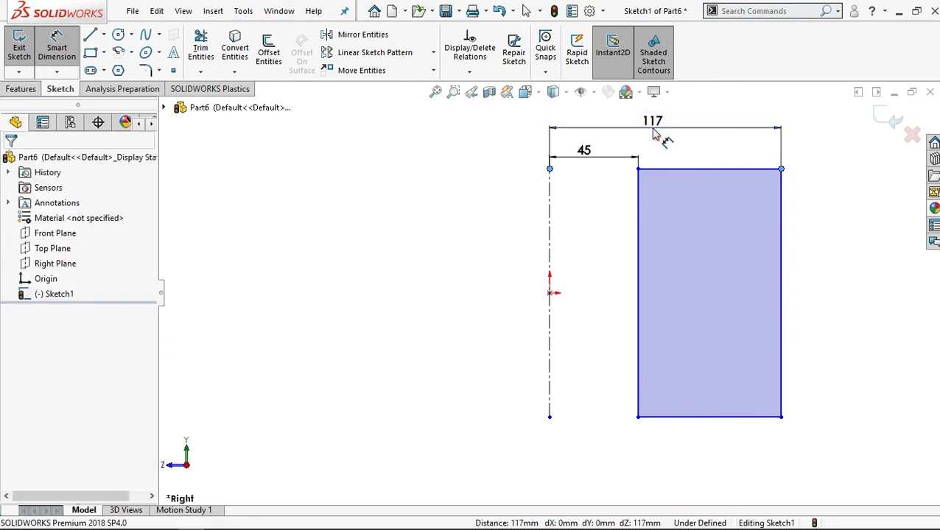
pyautogui.doubleClick(653, 134)
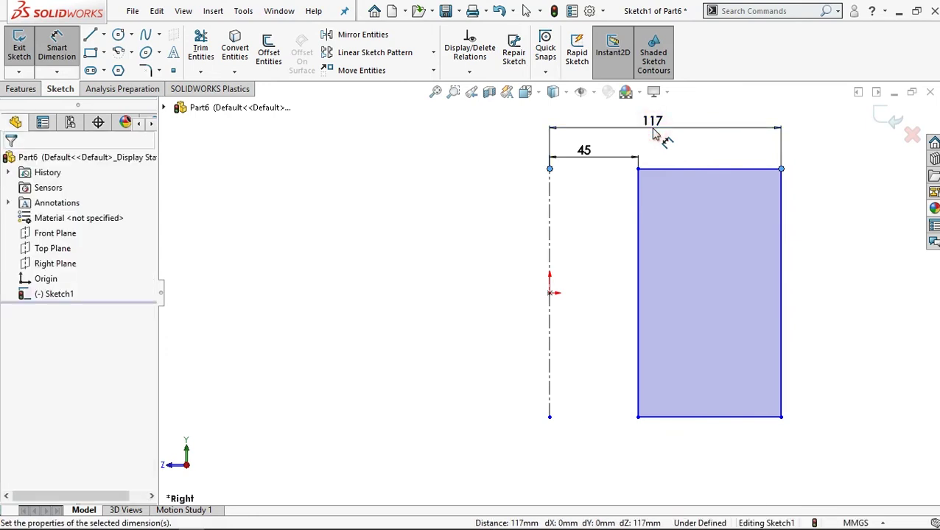
pyautogui.write('100')
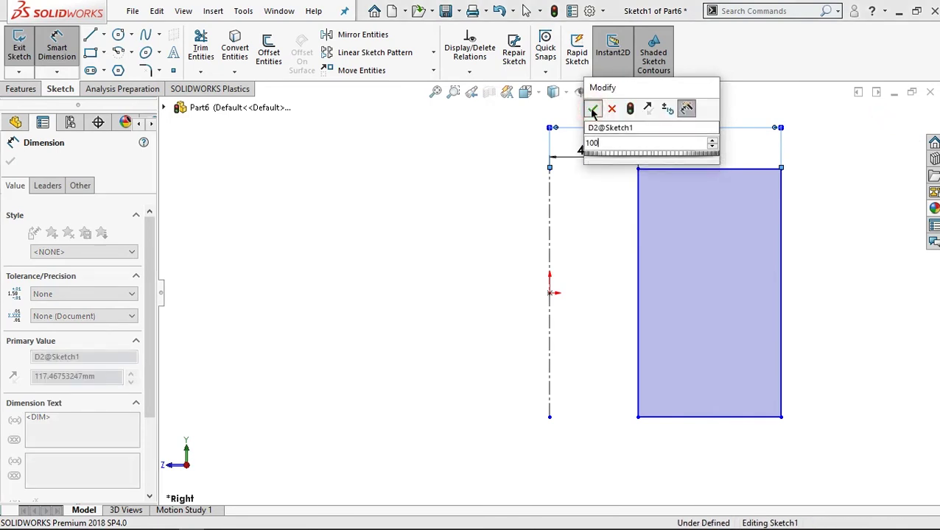
pyautogui.click(592, 110)
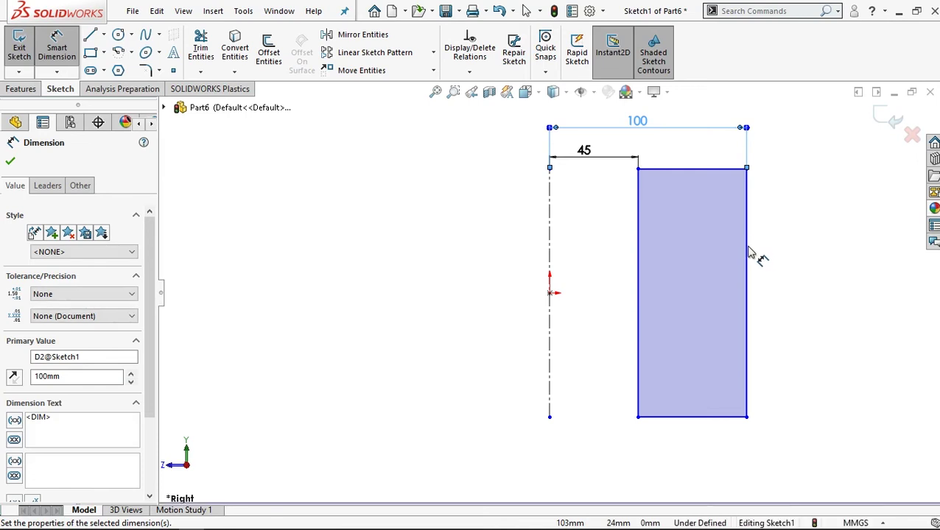
# Dimension the rectangle's outer vertical edge and set its height to 80 mm.
pyautogui.click(814, 252)
pyautogui.click(814, 248)
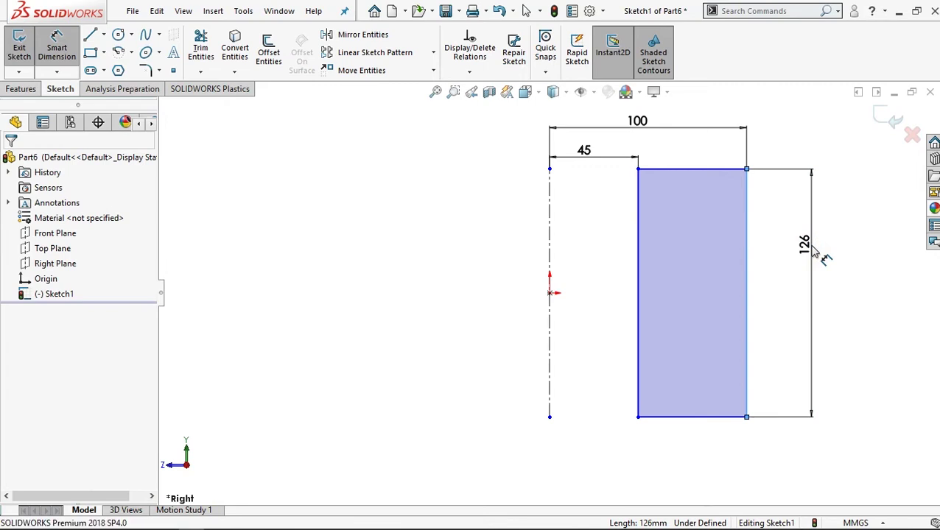
pyautogui.doubleClick(812, 252)
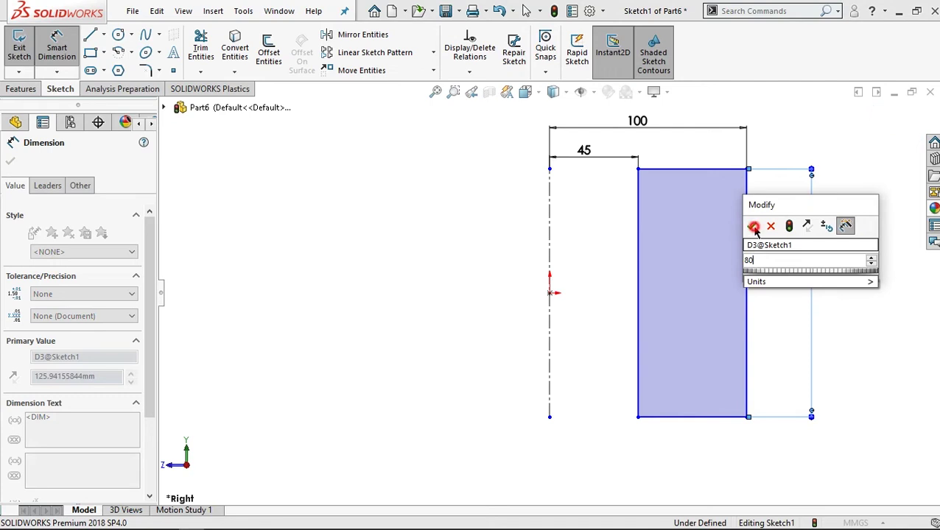
pyautogui.click(752, 224)
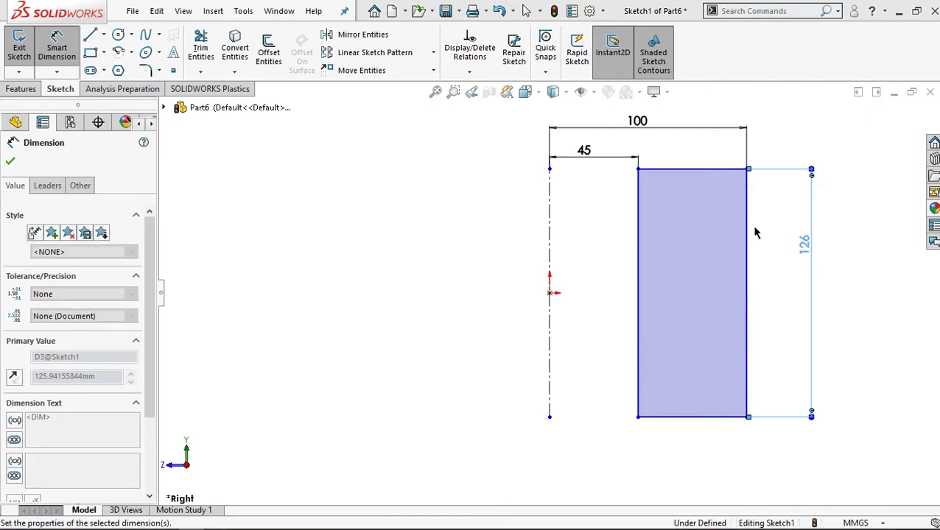
pyautogui.click(9, 163)
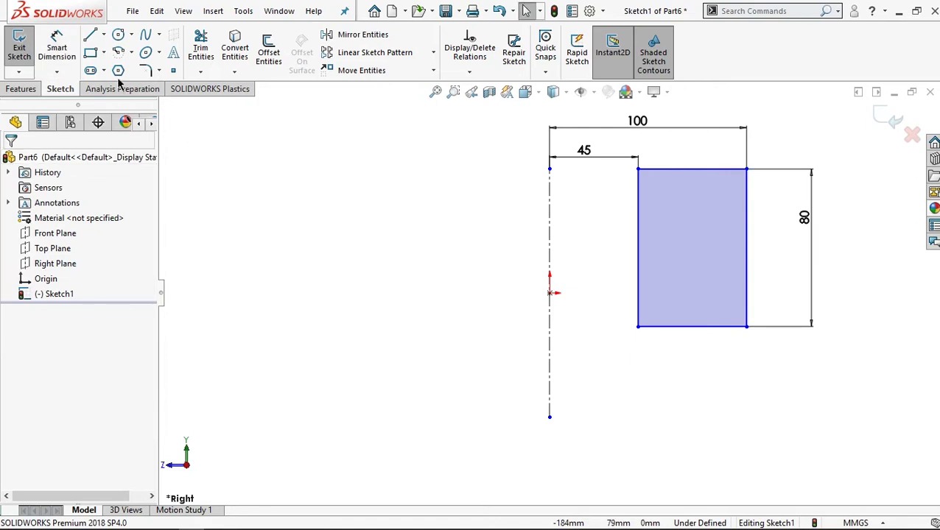
# Draw a second corner rectangle about 31 by 45 mm inside the first, starting from its outer lower corner.
pyautogui.click(105, 54)
pyautogui.click(746, 327)
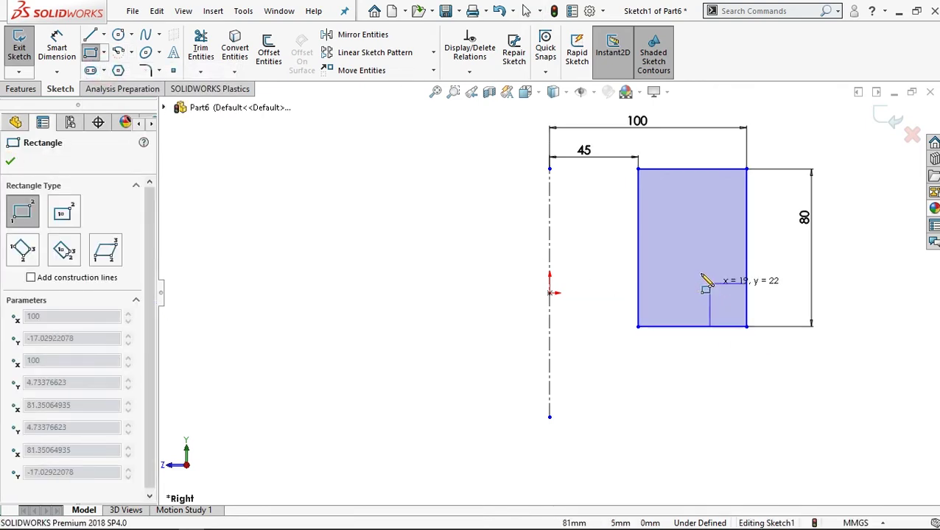
pyautogui.click(684, 238)
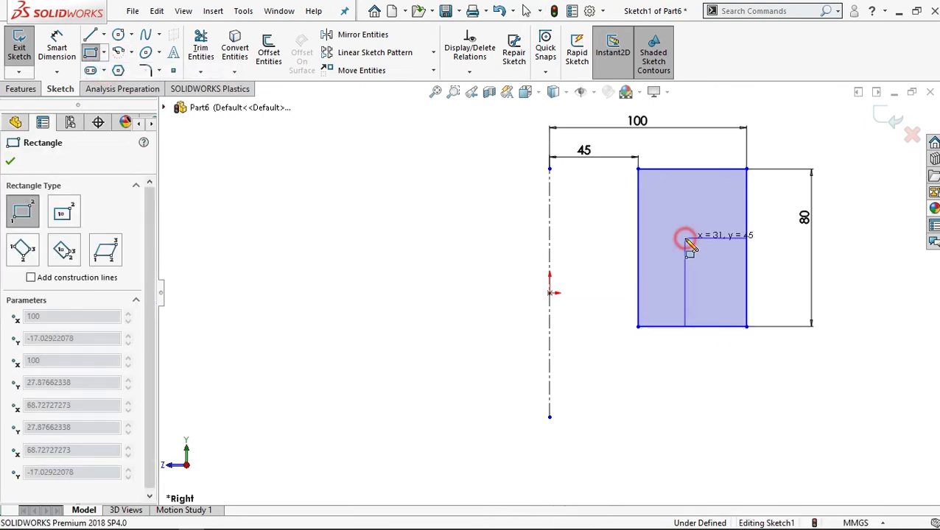
# Dimension the small rectangle's inner vertical edge and set its height to 35 mm.
pyautogui.click(63, 55)
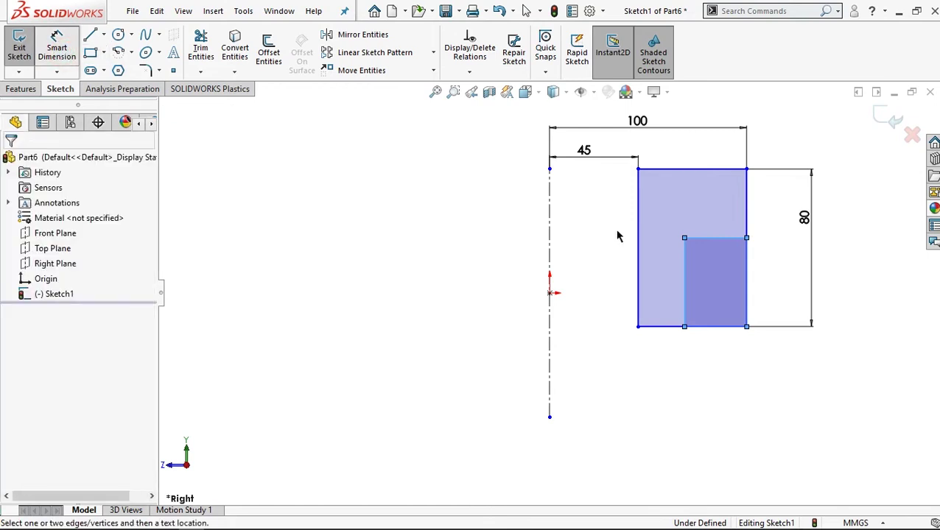
pyautogui.click(687, 278)
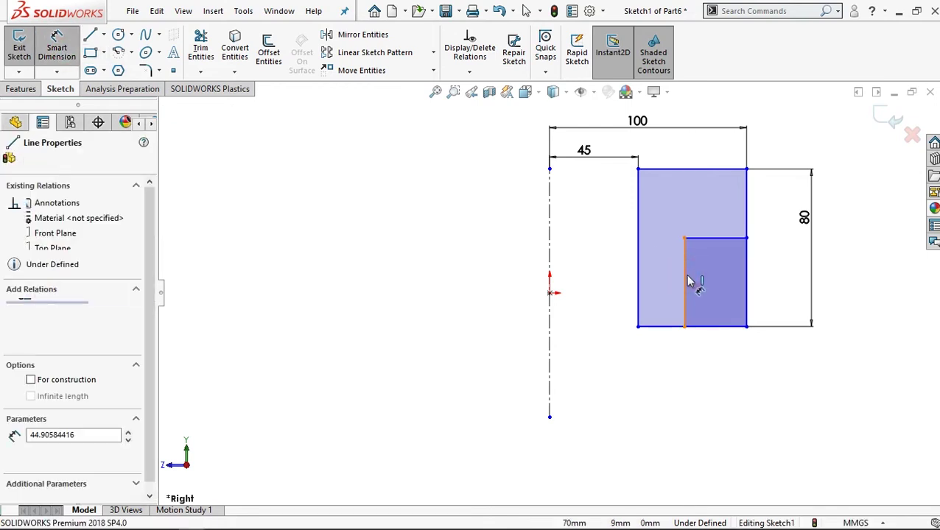
pyautogui.click(781, 279)
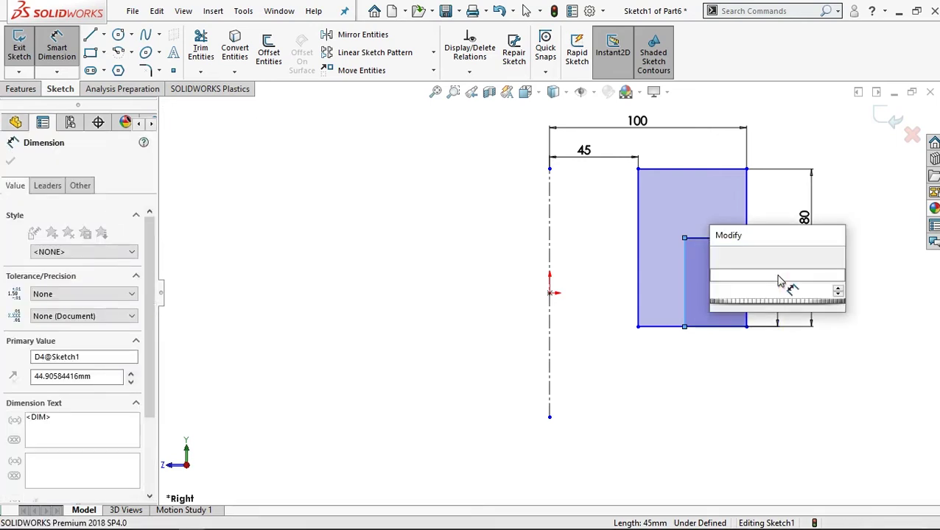
pyautogui.write('35')
pyautogui.click(719, 256)
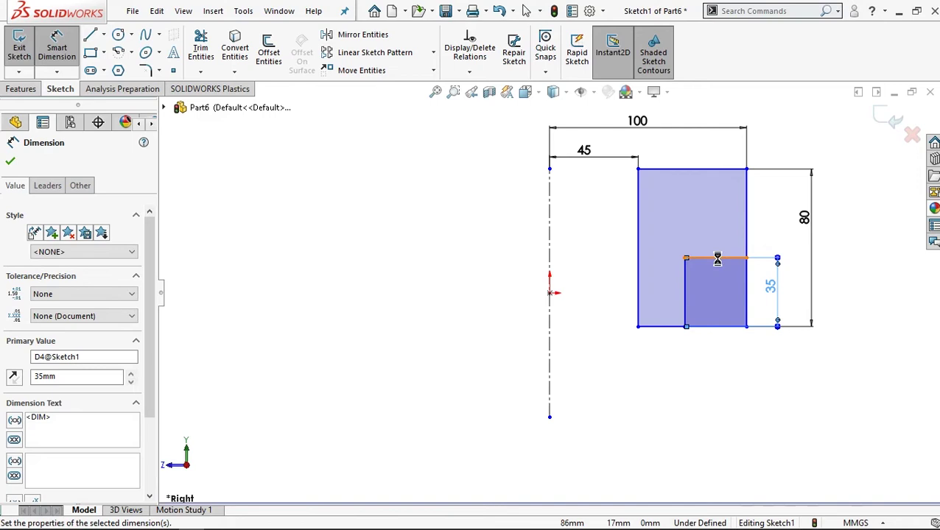
# Dimension the small rectangle's upper edge and set its width to 32 mm.
pyautogui.click(704, 259)
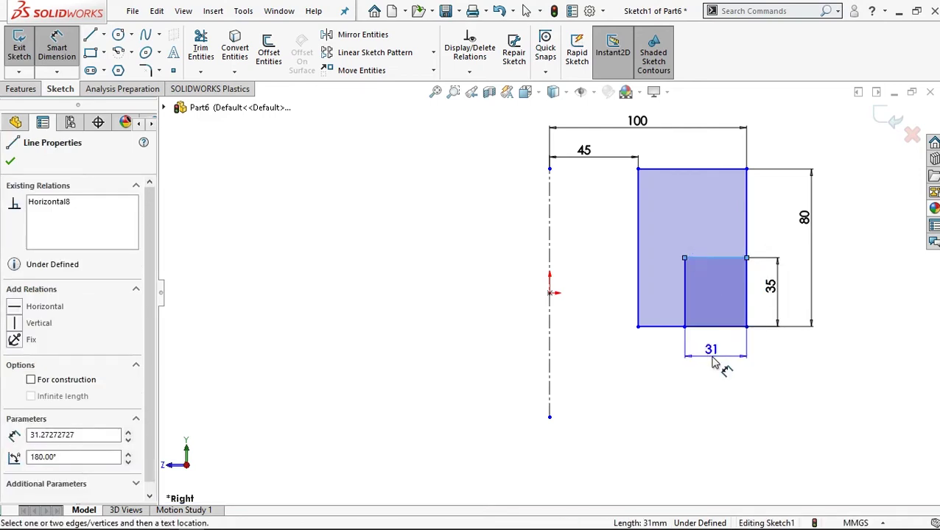
pyautogui.click(712, 362)
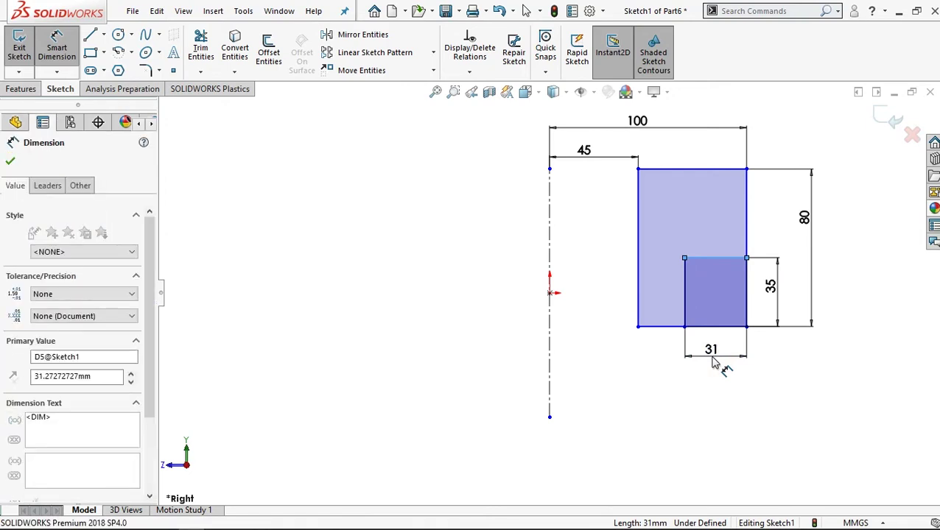
pyautogui.write('32')
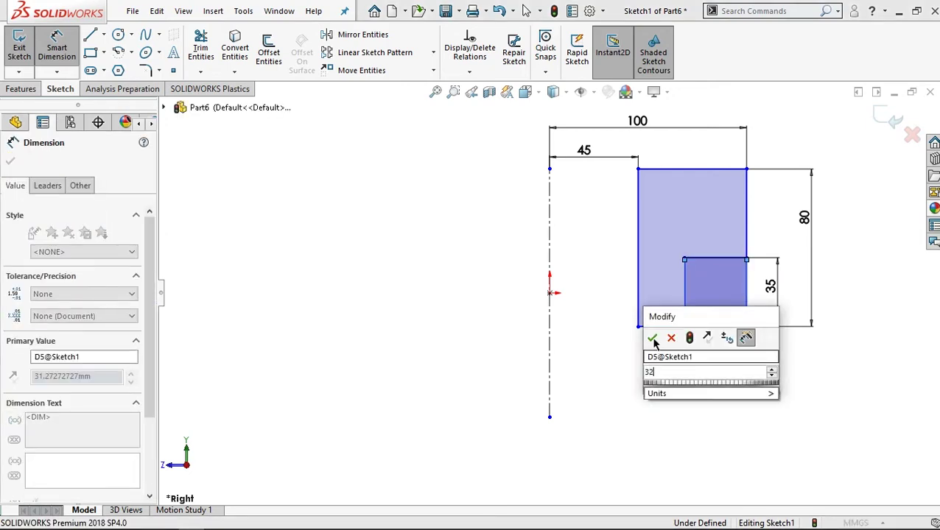
pyautogui.click(653, 340)
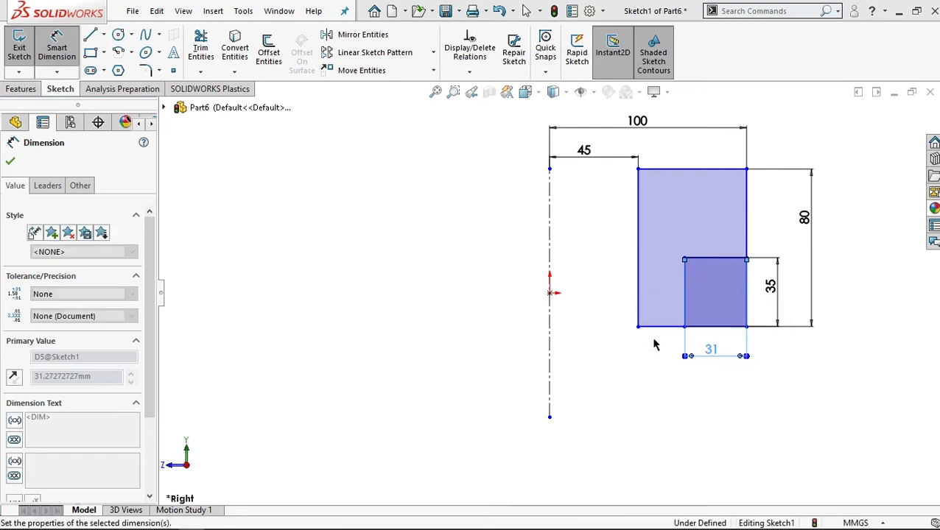
pyautogui.click(7, 164)
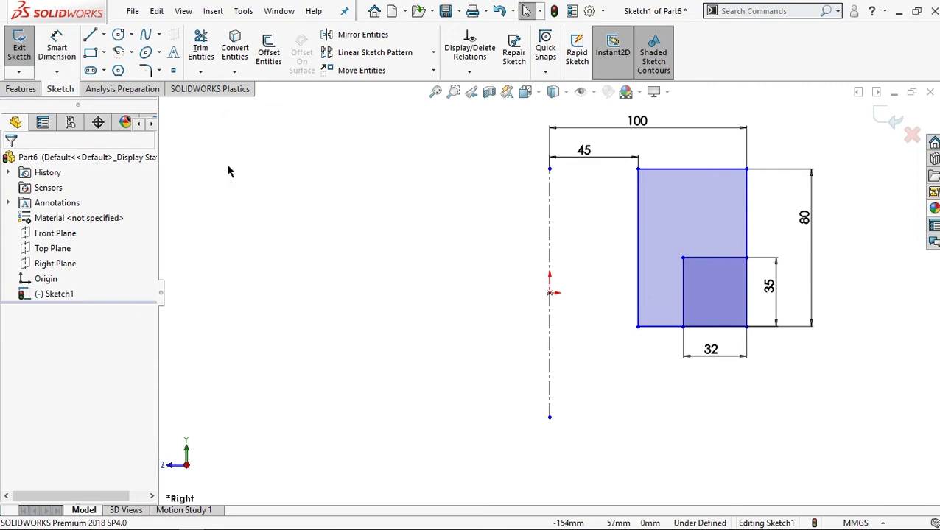
# Revolve both regions of the profile 60° about the centerline as a blind boss in the reversed direction.
pyautogui.click(21, 89)
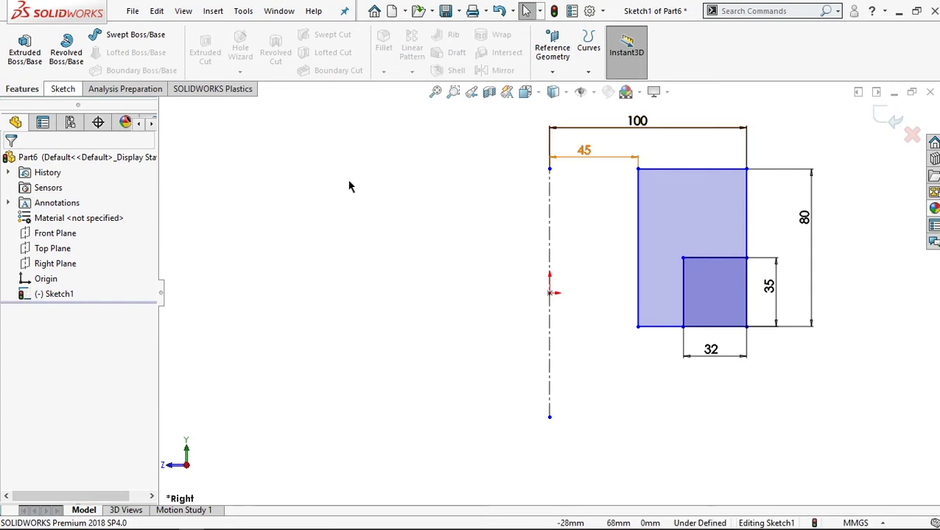
pyautogui.click(68, 47)
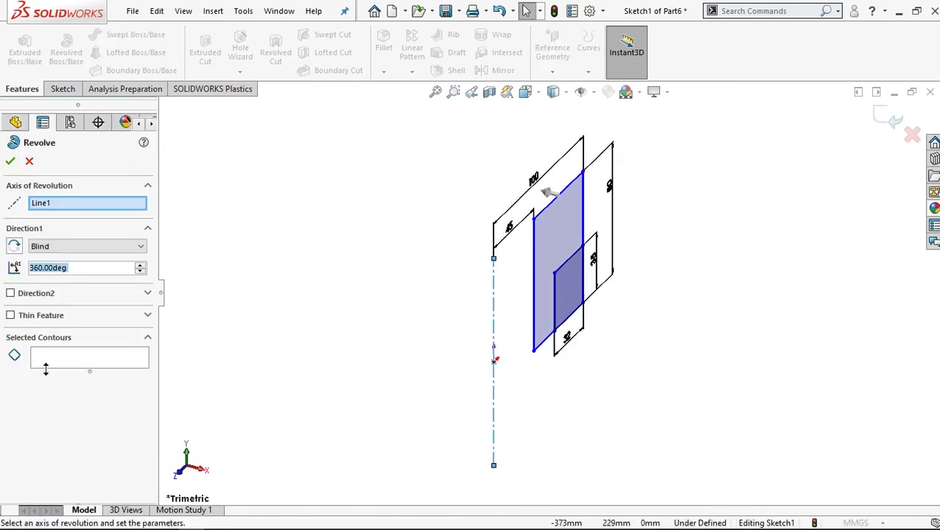
pyautogui.click(72, 360)
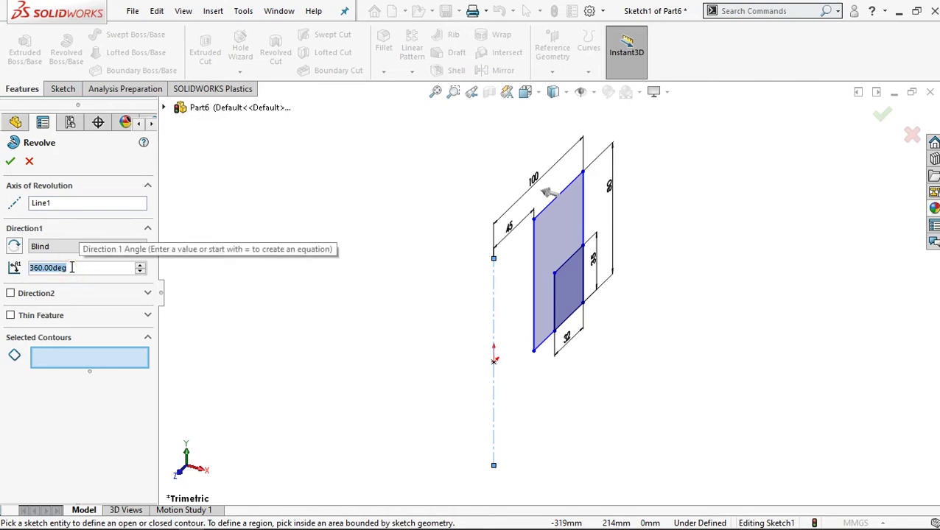
pyautogui.write('60')
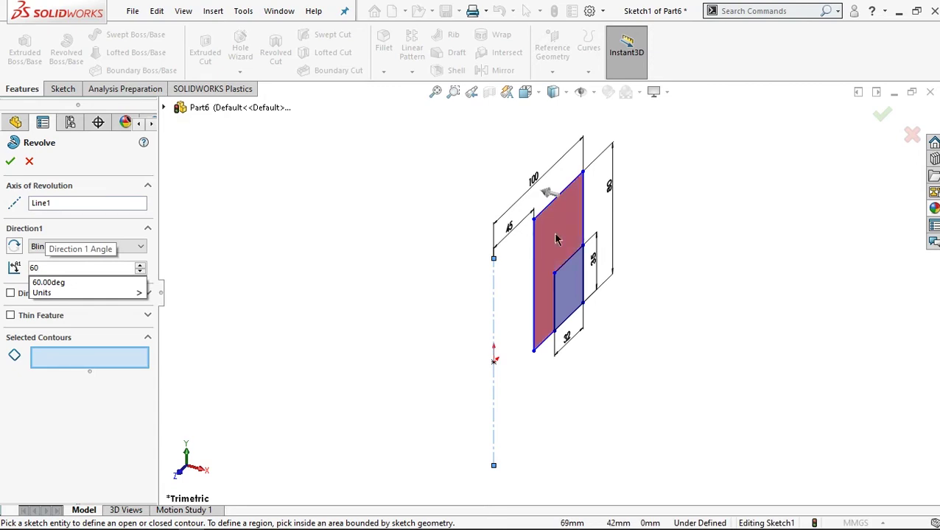
pyautogui.click(14, 249)
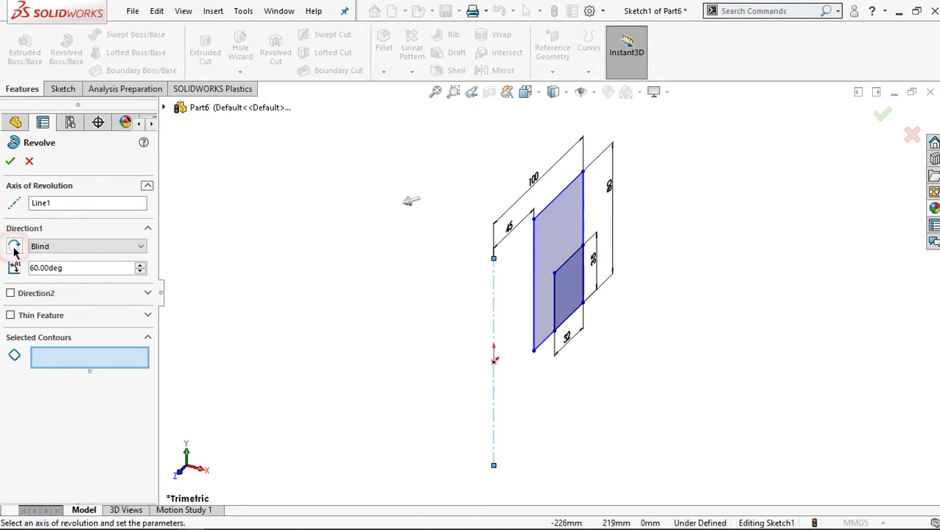
pyautogui.click(561, 222)
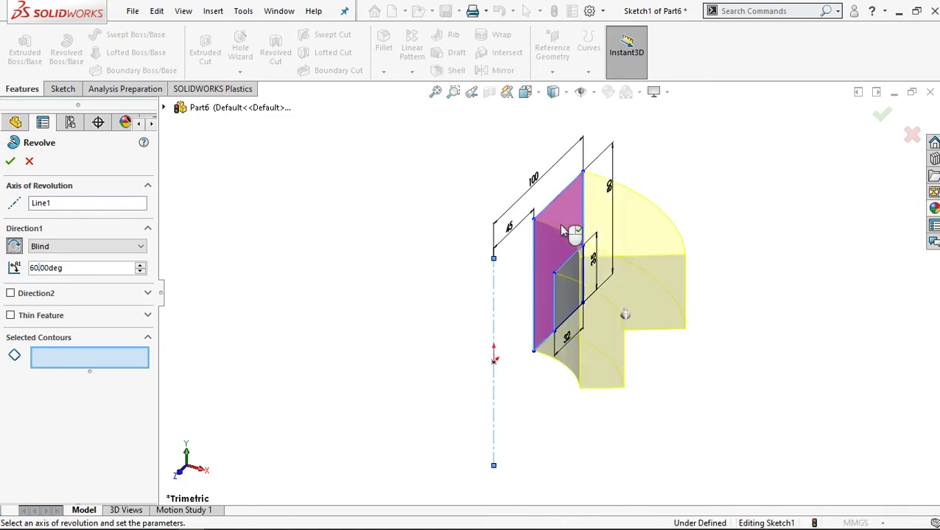
pyautogui.click(568, 297)
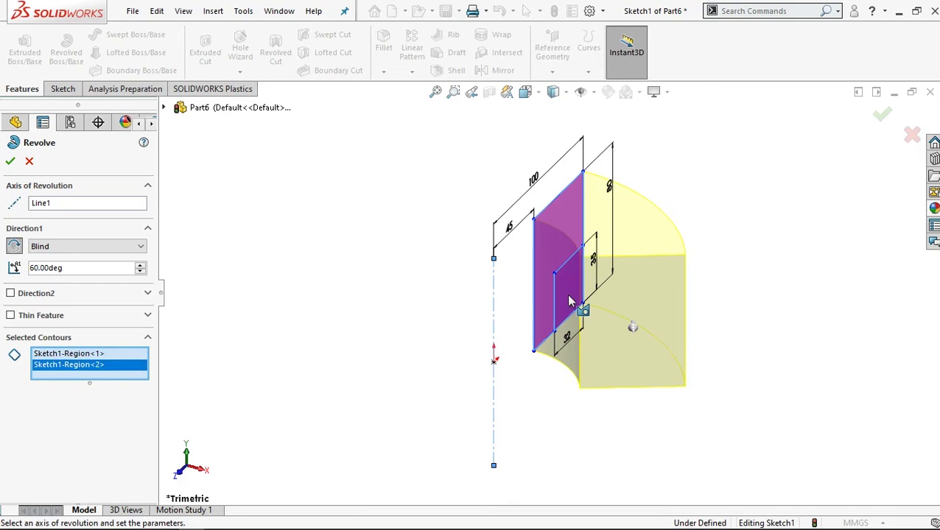
pyautogui.click(11, 161)
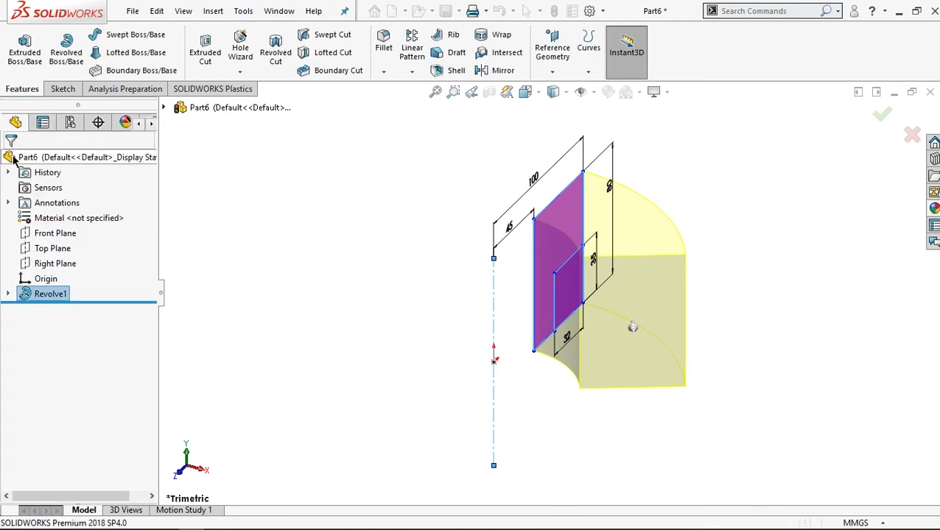
# Revolve only the small rectangle region of Sketch1 by 90° about the centerline in the reversed direction, merged with the body.
pyautogui.click(8, 294)
pyautogui.click(71, 311)
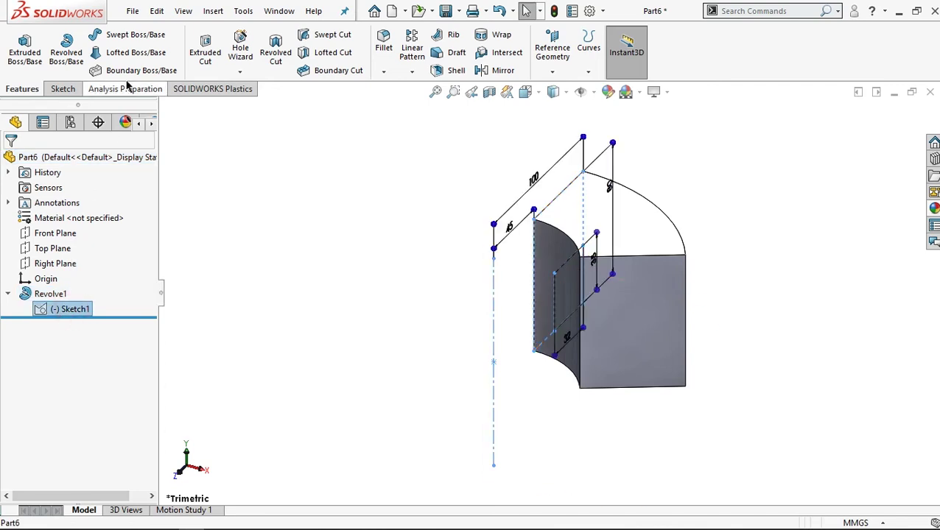
pyautogui.click(77, 57)
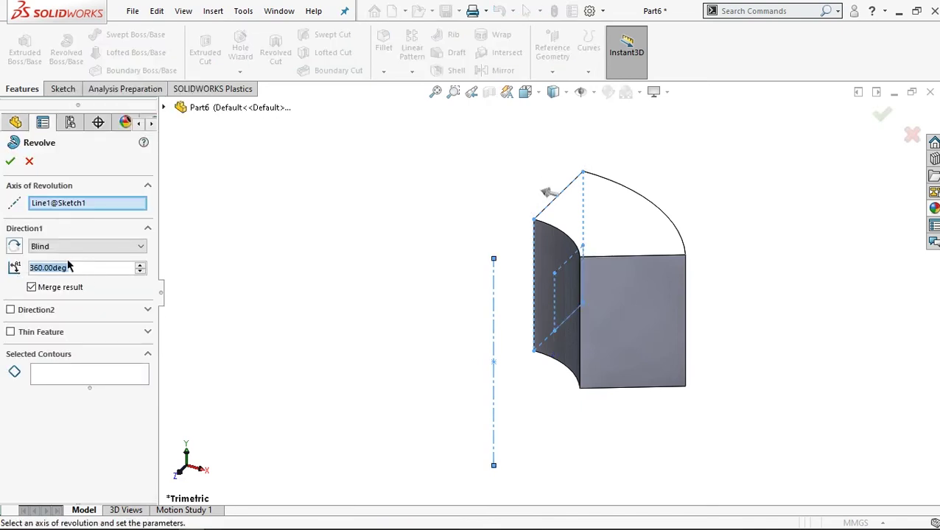
pyautogui.write('90')
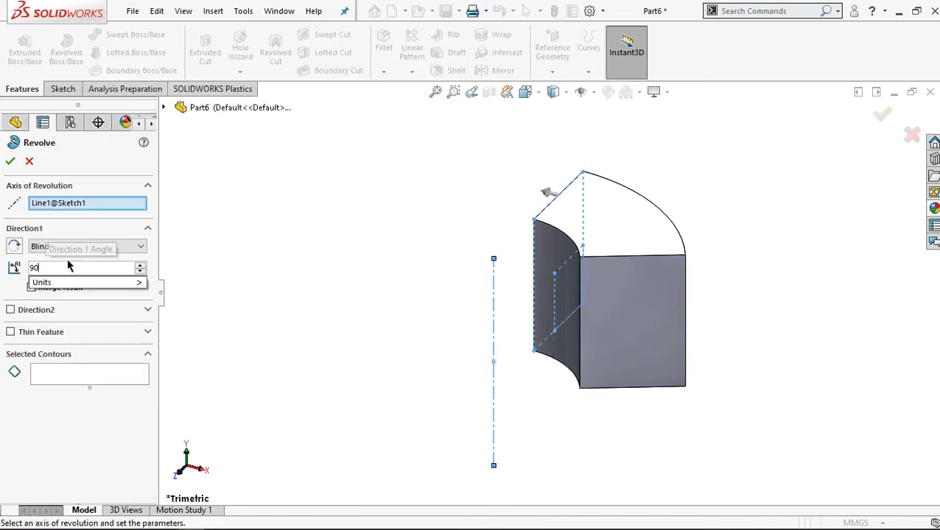
pyautogui.click(570, 291)
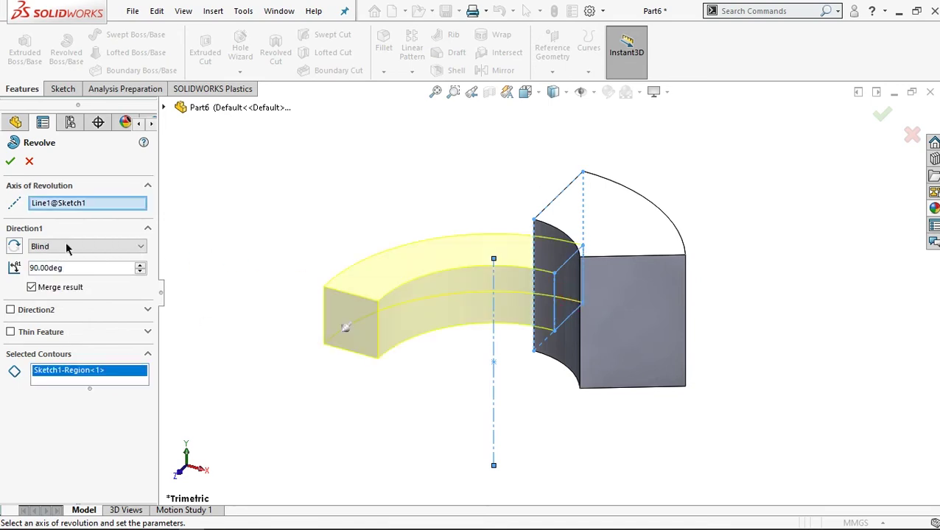
pyautogui.click(13, 248)
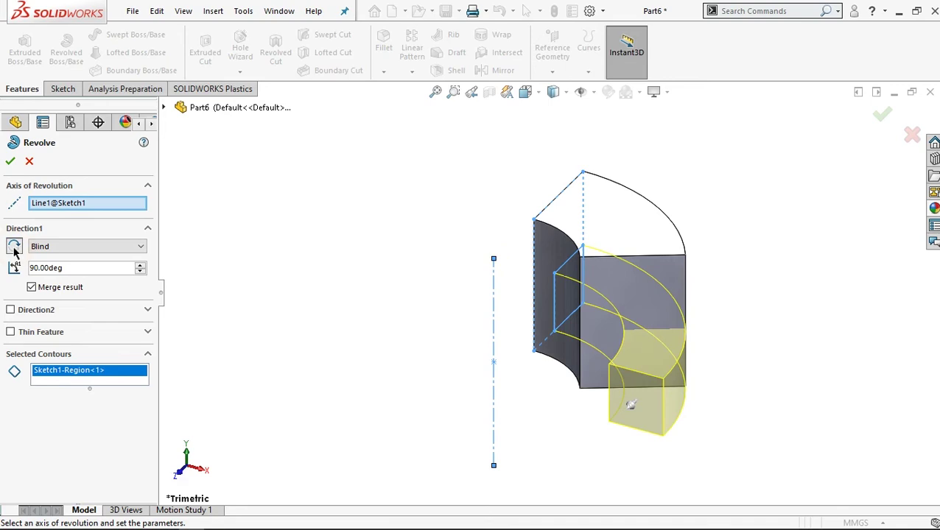
pyautogui.click(11, 160)
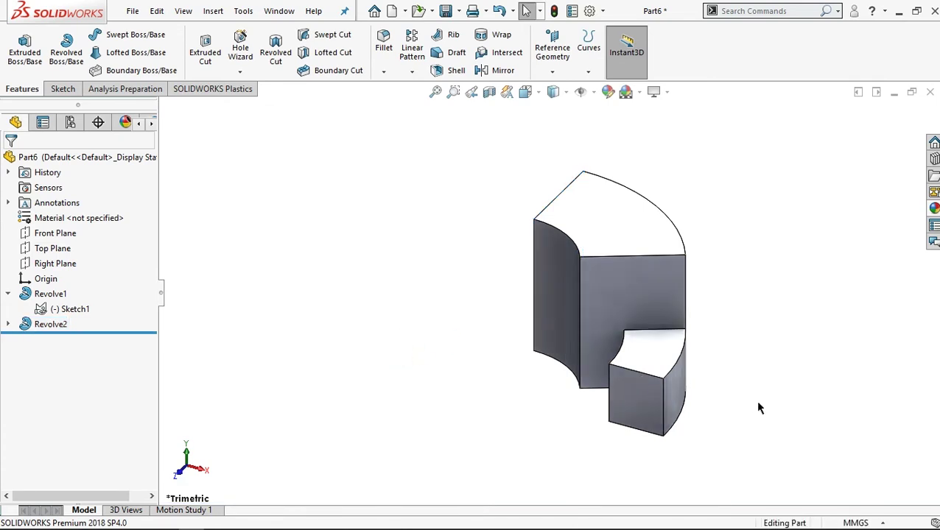
# Sketch a diagonal construction line on the small block's end face, from its upper inner corner to its lower outer corner.
pyautogui.click(641, 394)
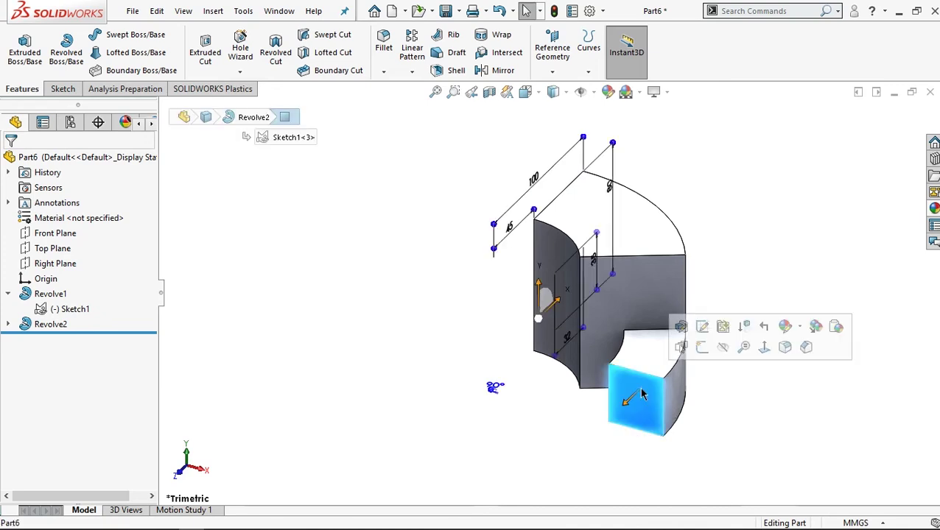
pyautogui.click(766, 348)
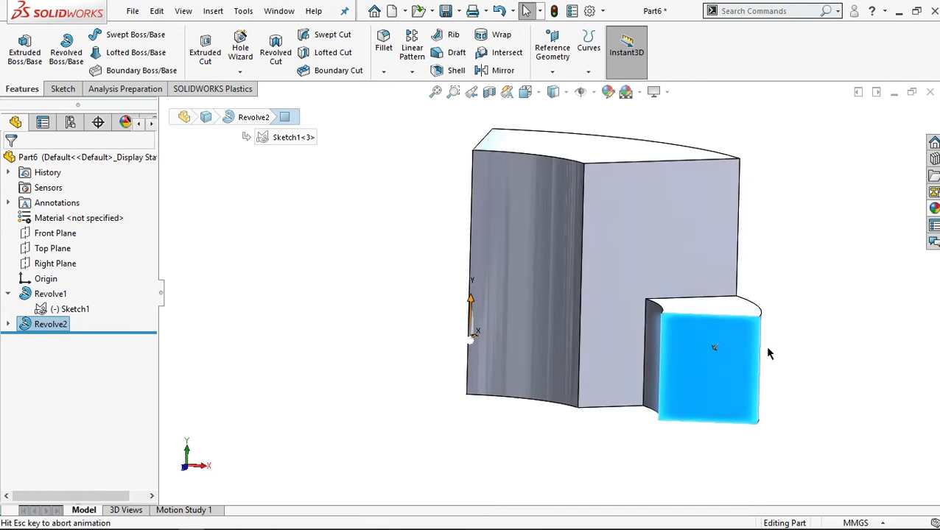
pyautogui.click(61, 89)
pyautogui.click(92, 36)
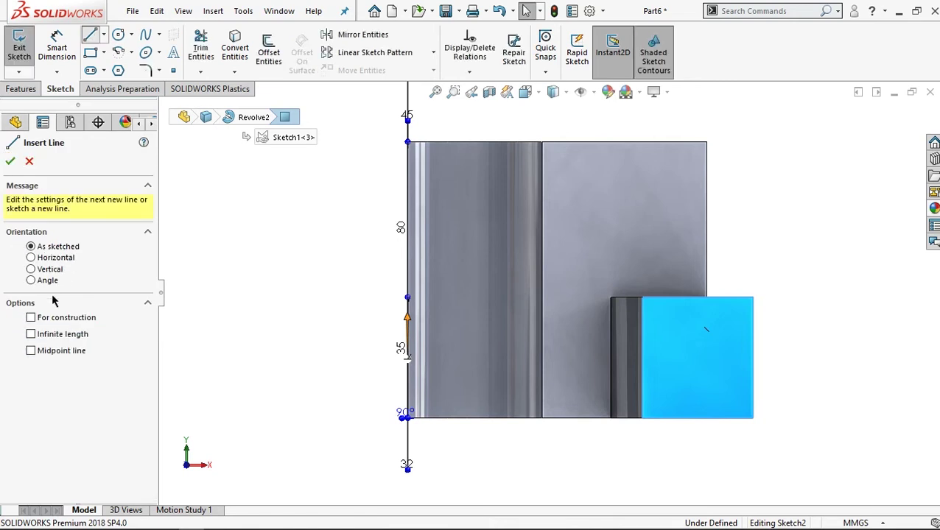
pyautogui.click(47, 317)
pyautogui.click(641, 298)
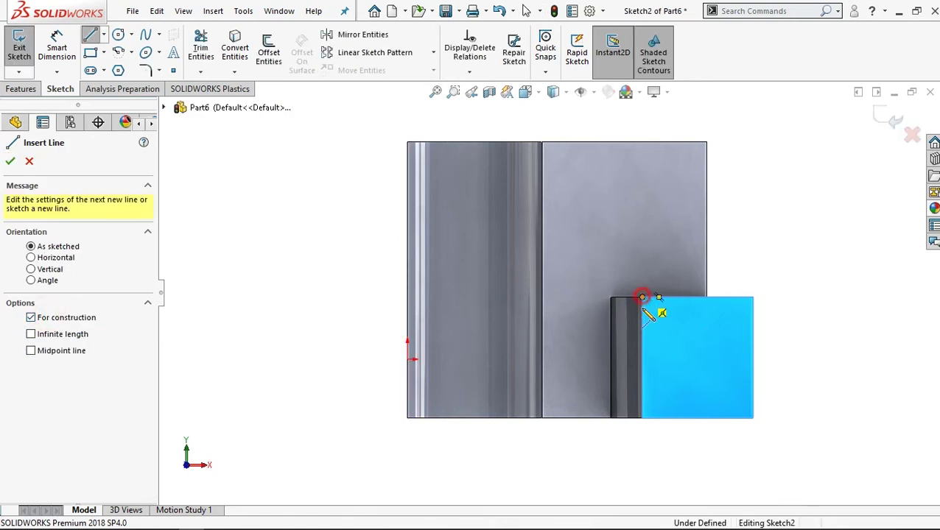
pyautogui.click(753, 418)
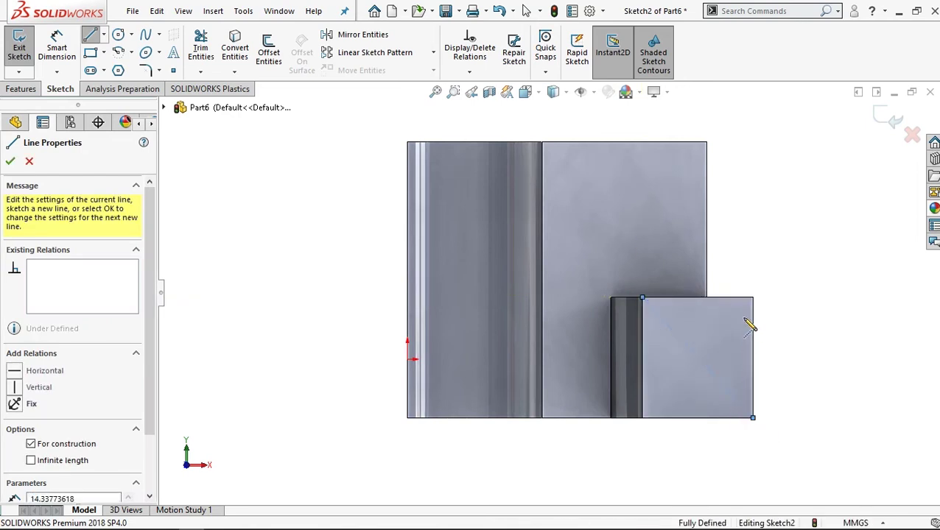
# Draw a circle of about 11 mm radius centered on the midpoint of the diagonal construction line.
pyautogui.click(117, 34)
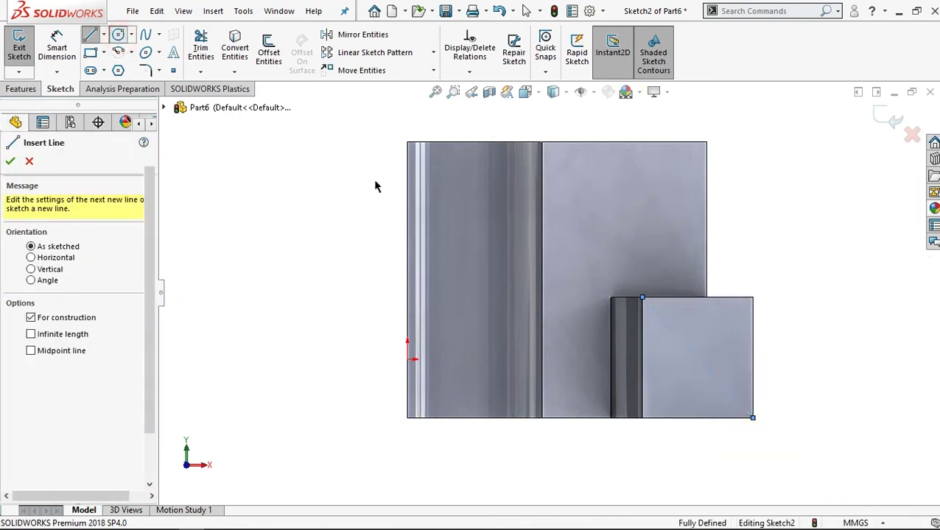
pyautogui.click(697, 358)
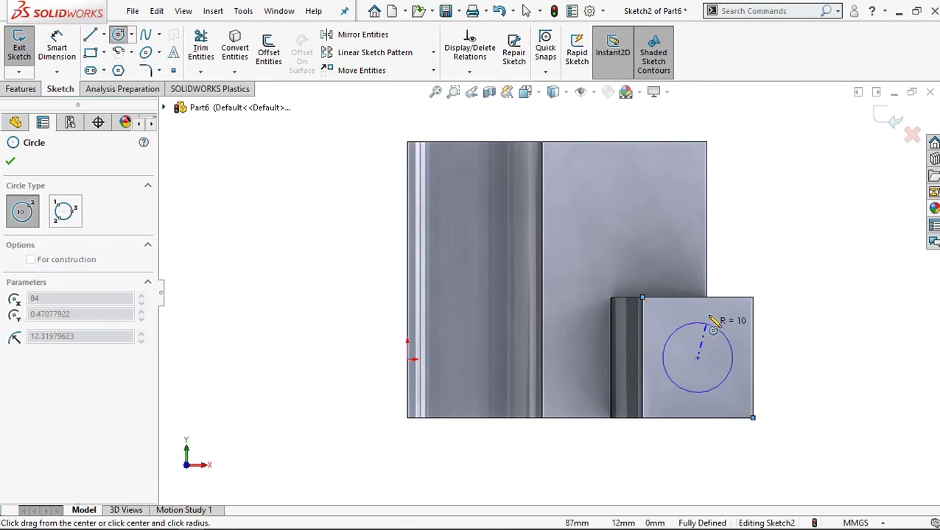
pyautogui.click(708, 321)
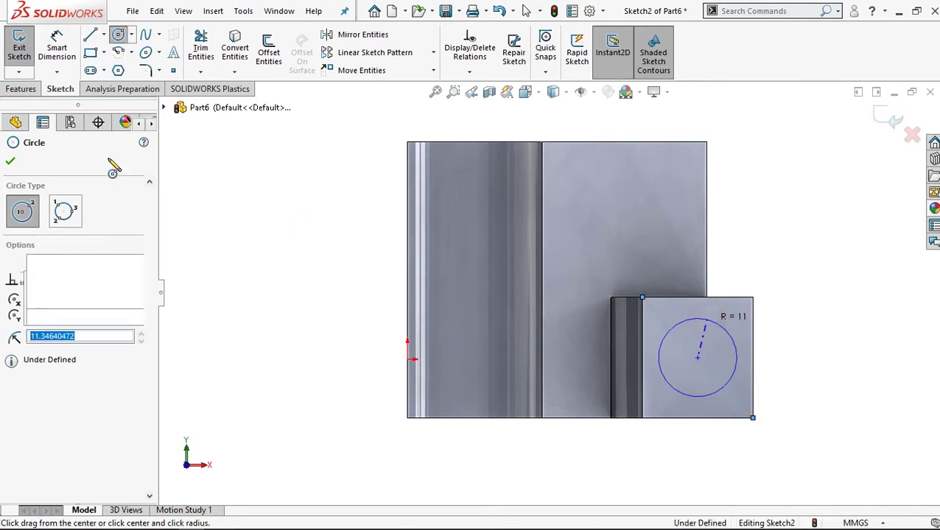
# Dimension the circle, set its diameter to 16 mm and finish the sketch.
pyautogui.click(59, 51)
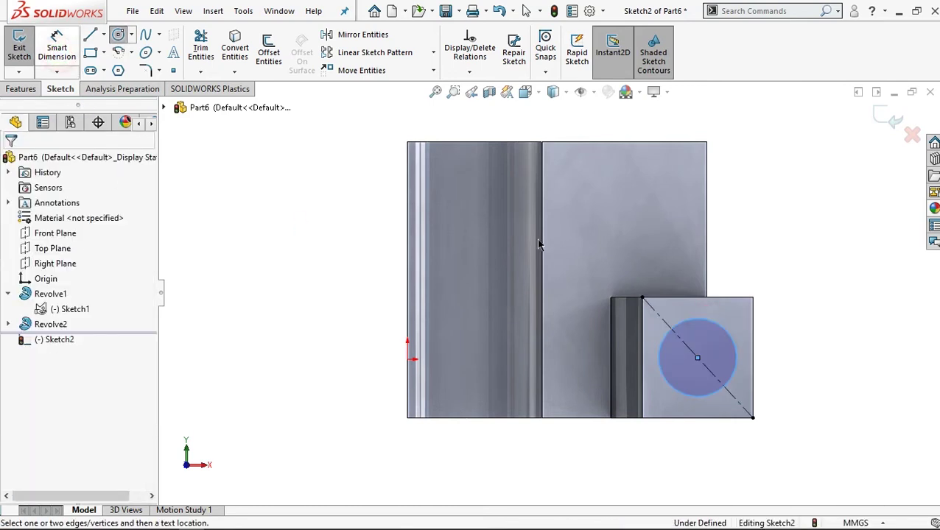
pyautogui.click(720, 332)
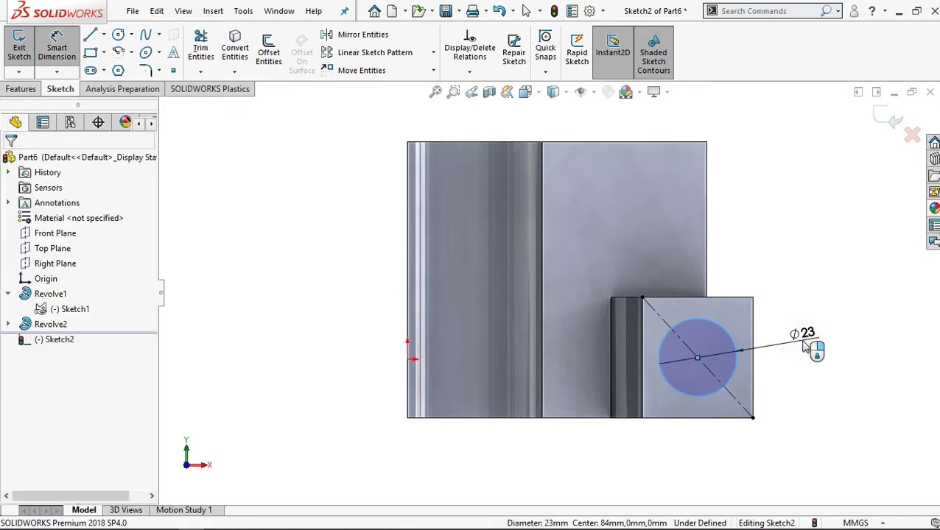
pyautogui.click(805, 344)
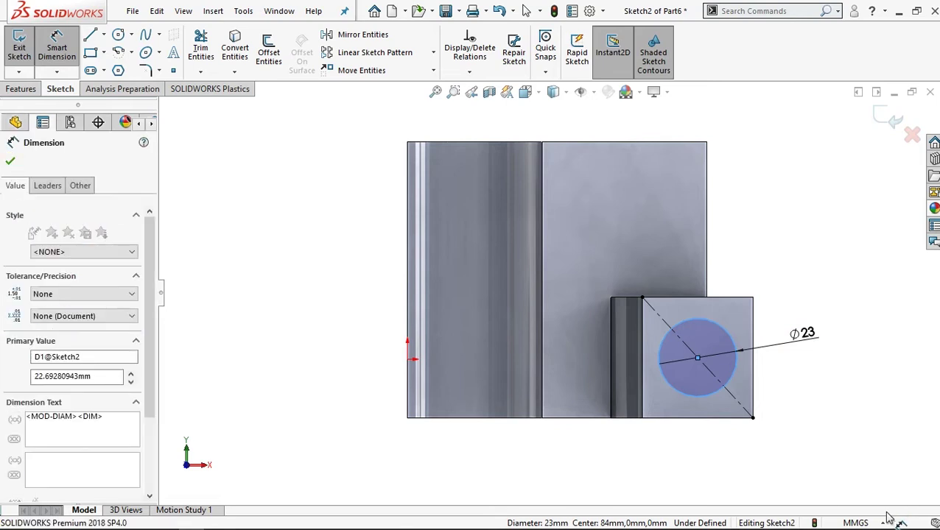
pyautogui.write('16')
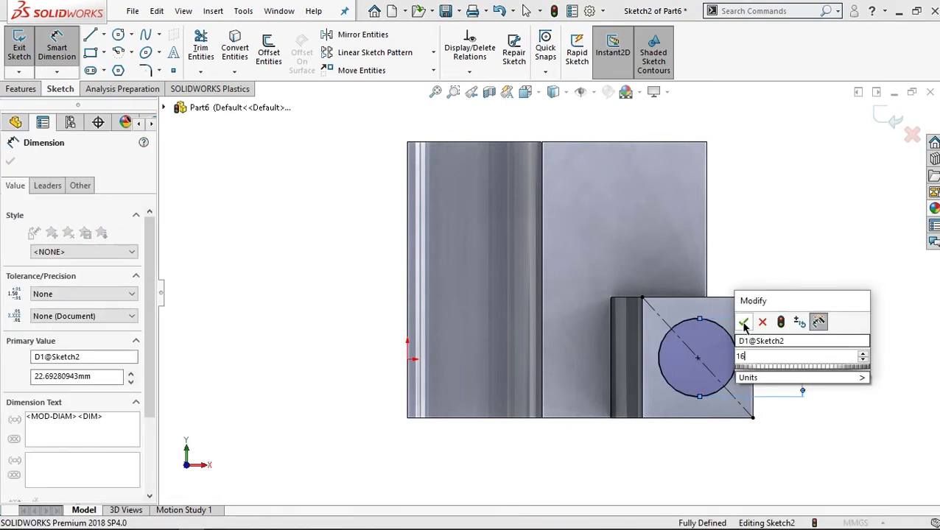
pyautogui.click(742, 324)
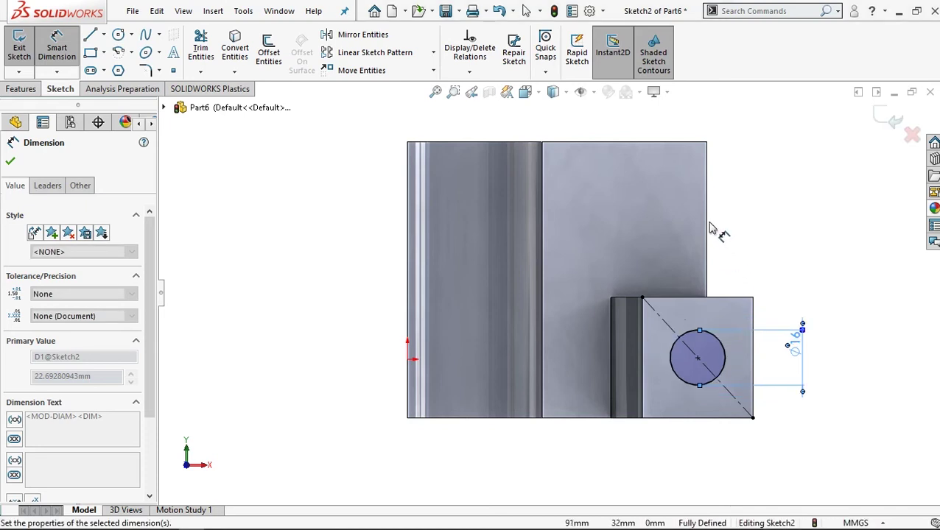
pyautogui.click(10, 162)
pyautogui.press('Escape')
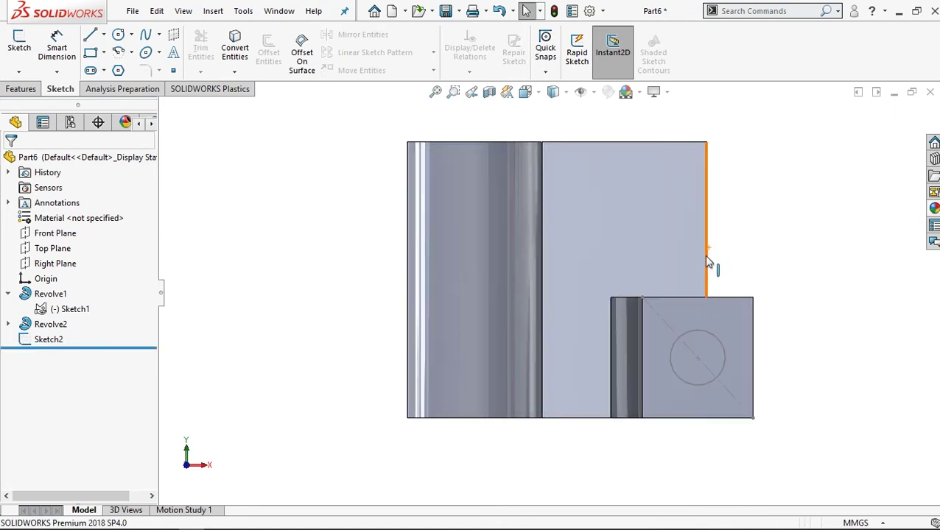
# Create a reference plane through the 16 mm circle's center, parallel to the small block's upper face.
pyautogui.moveTo(672, 283); pyautogui.dragTo(651, 310, button='middle')
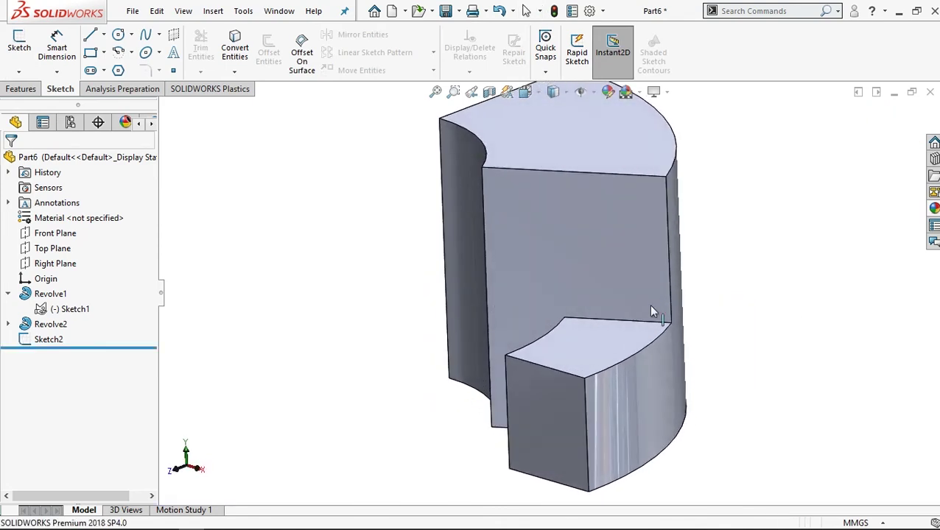
pyautogui.click(44, 339)
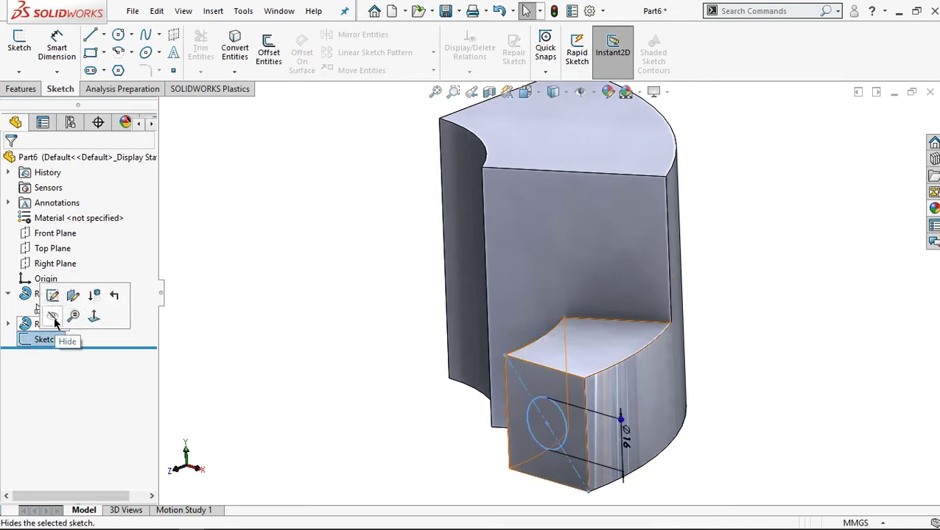
pyautogui.click(53, 317)
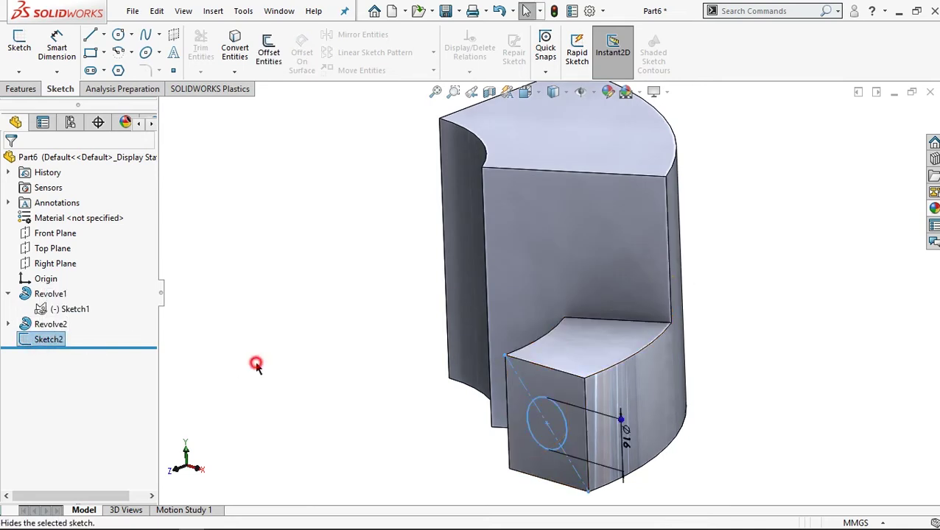
pyautogui.click(547, 425)
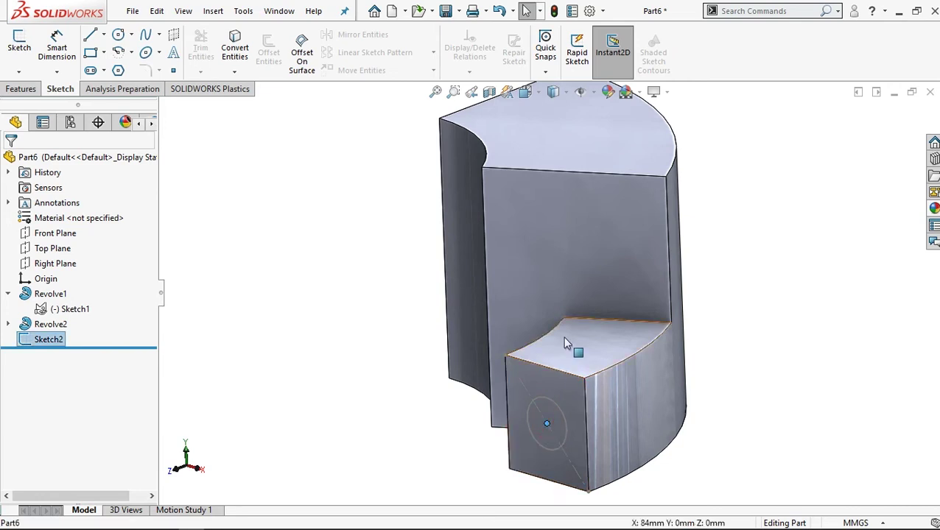
pyautogui.click(587, 354)
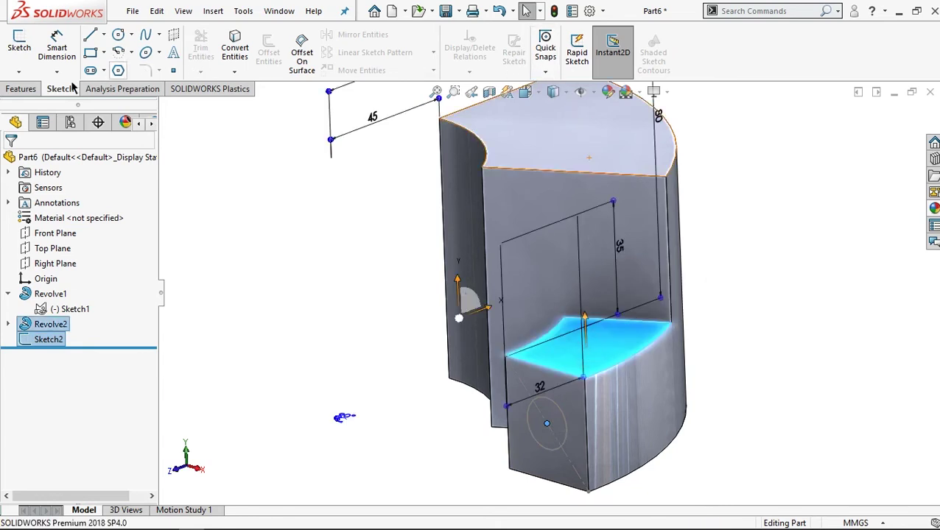
pyautogui.click(22, 89)
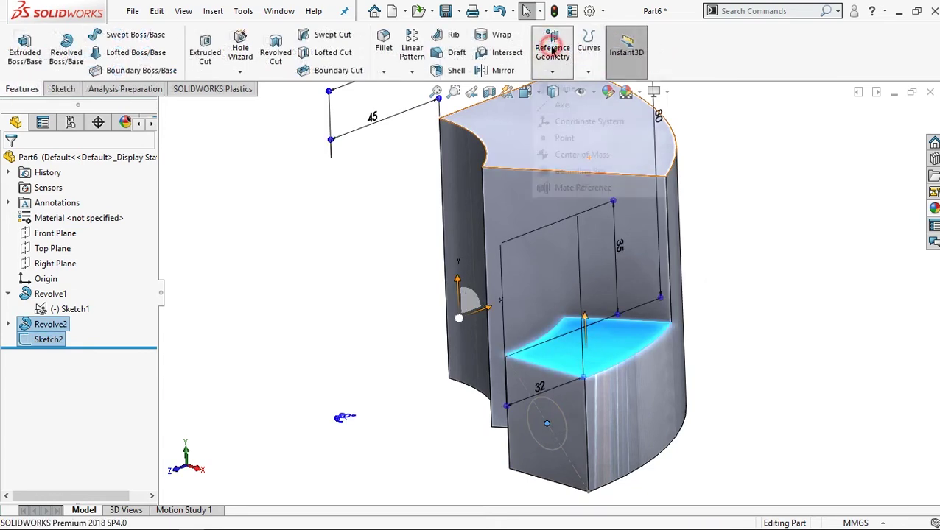
pyautogui.click(557, 70)
pyautogui.click(564, 97)
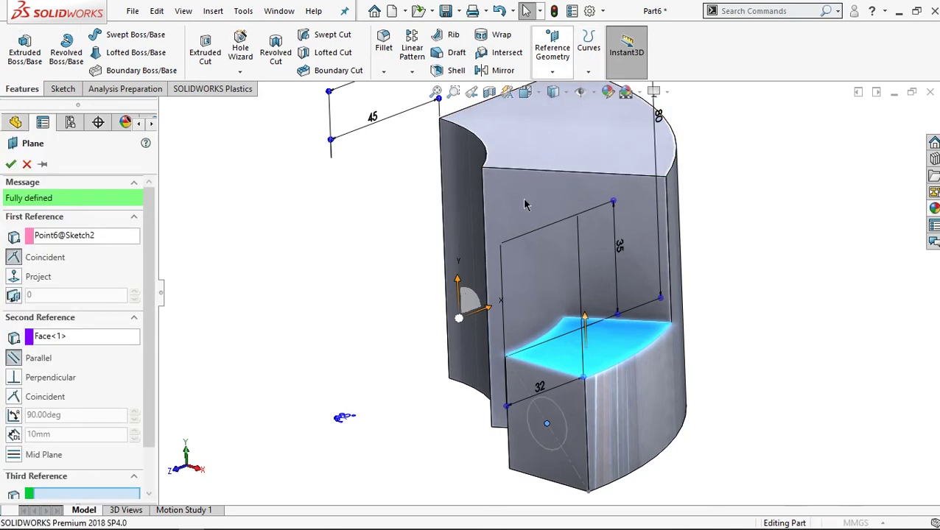
pyautogui.click(9, 165)
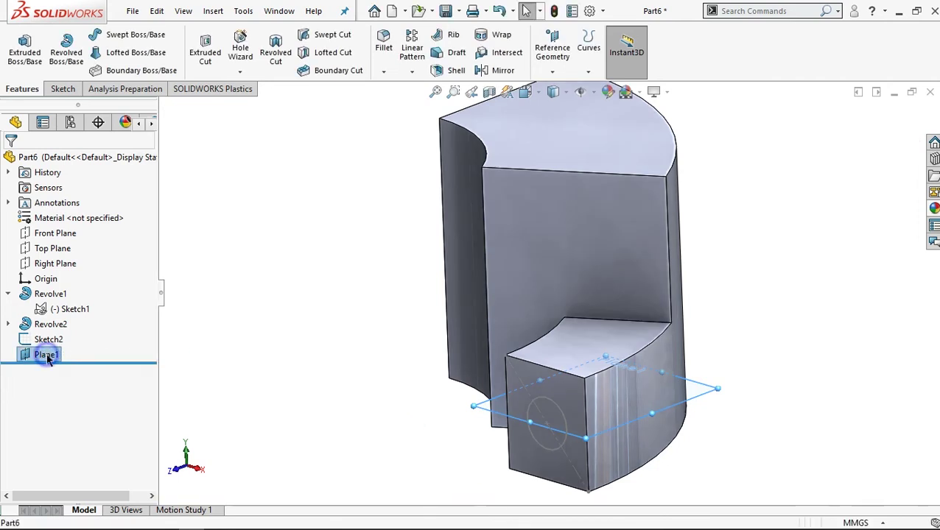
# Start a sketch on the new reference plane, viewed face-on, and stretch the plane's borders to span nearly the whole part.
pyautogui.rightClick(47, 357)
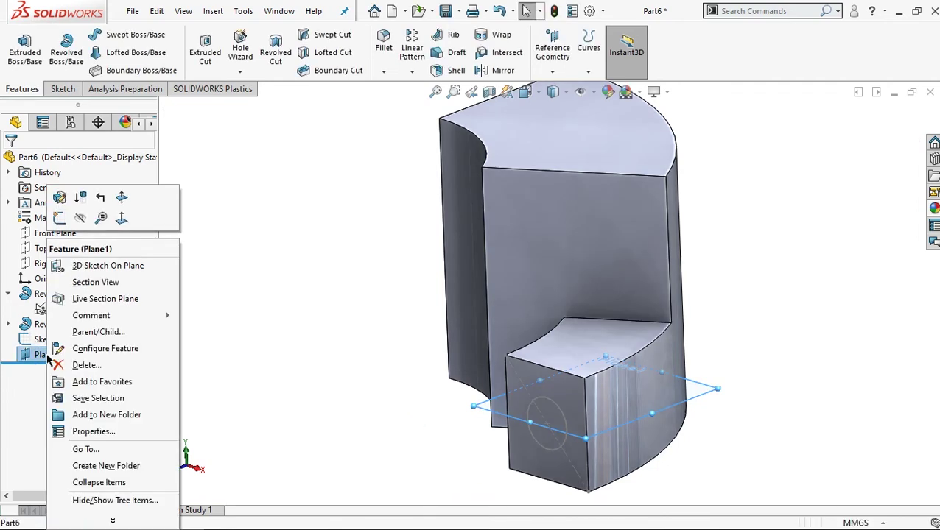
pyautogui.click(120, 217)
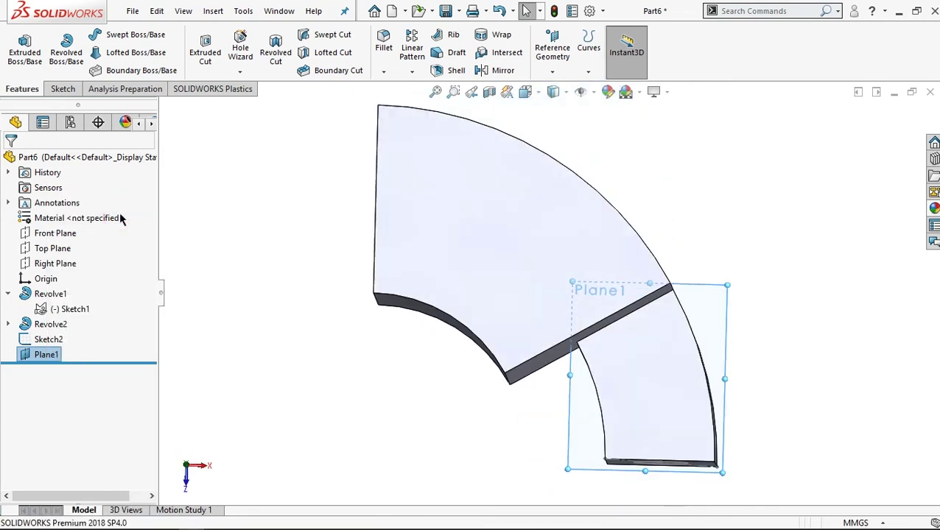
pyautogui.rightClick(44, 356)
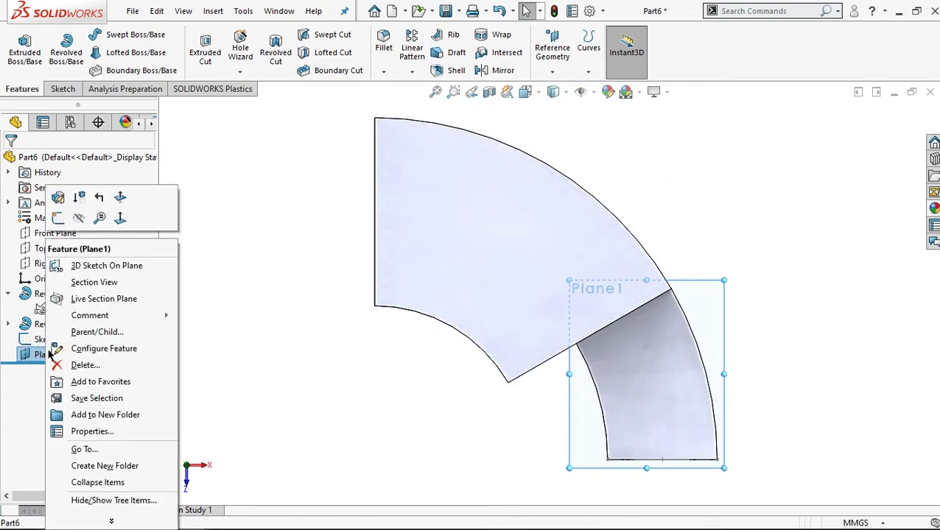
pyautogui.click(57, 217)
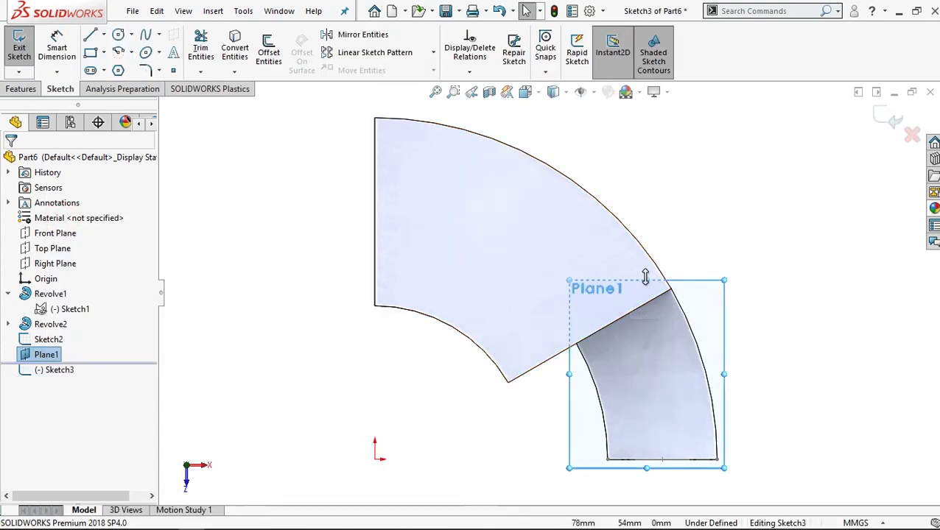
pyautogui.moveTo(645, 276); pyautogui.dragTo(645, 128)
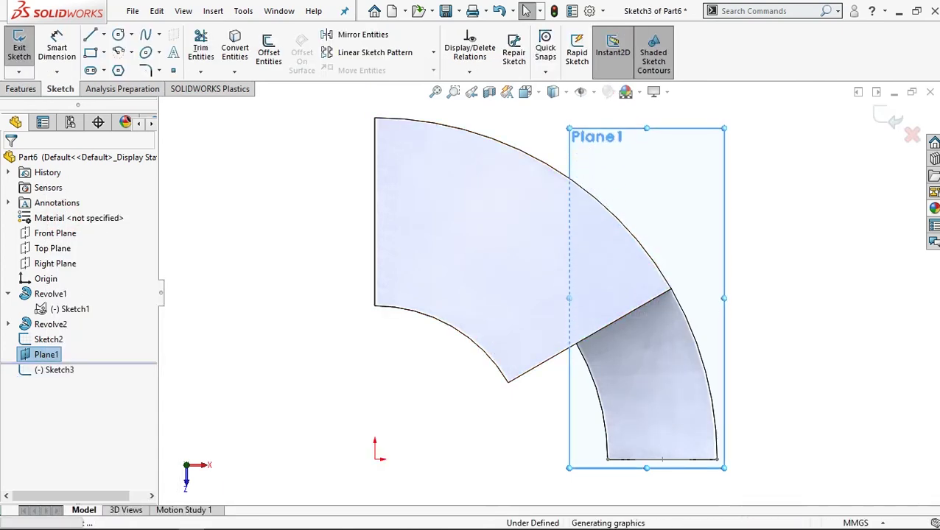
pyautogui.moveTo(562, 300); pyautogui.dragTo(303, 299)
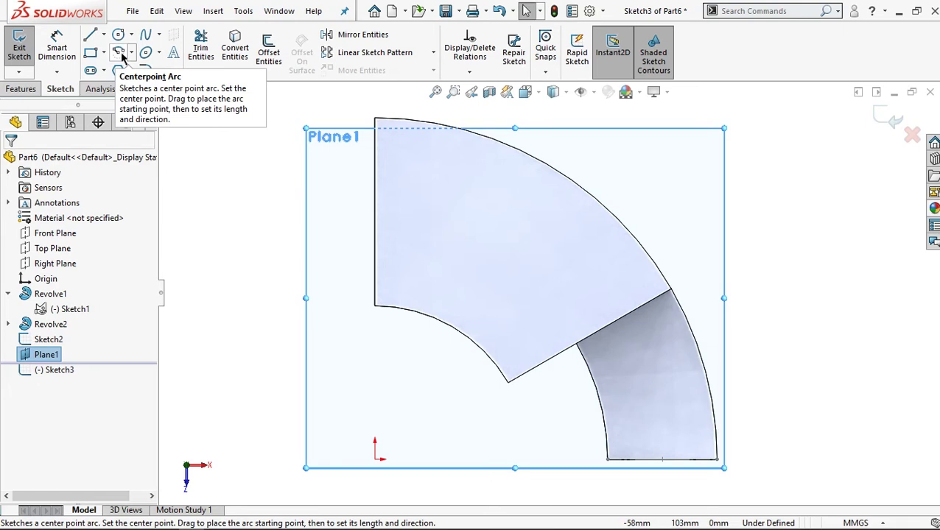
# Sketch a centerpoint arc around the origin, starting at the circle's center, with an 84 mm radius and an angle of about 12.6°.
pyautogui.click(375, 460)
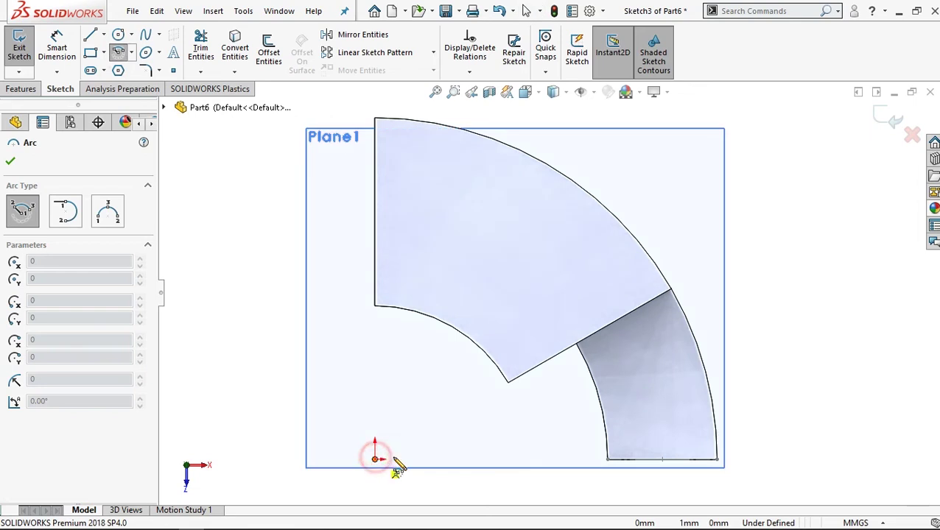
pyautogui.click(662, 460)
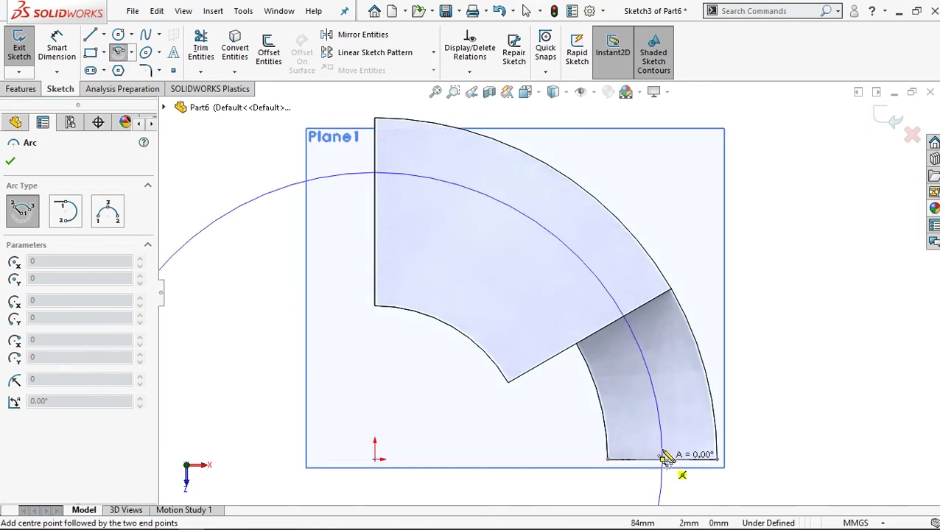
pyautogui.click(655, 399)
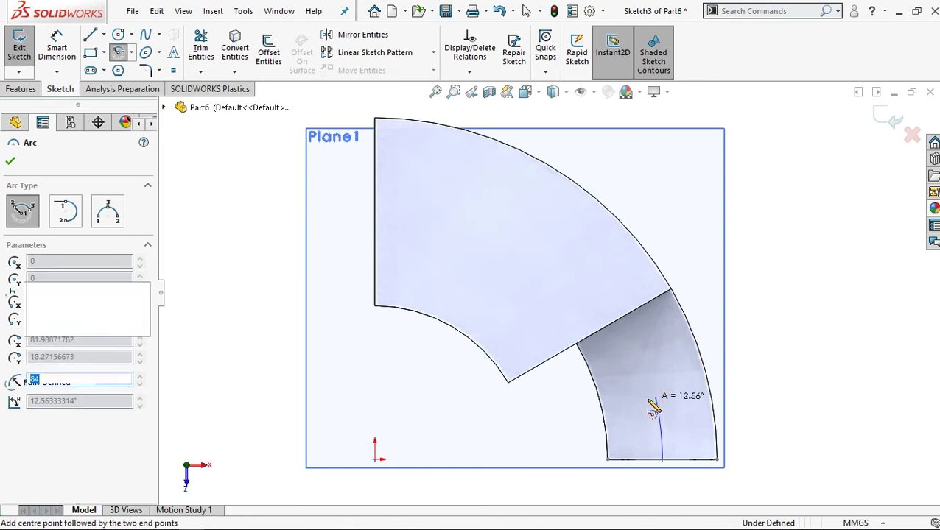
pyautogui.click(11, 162)
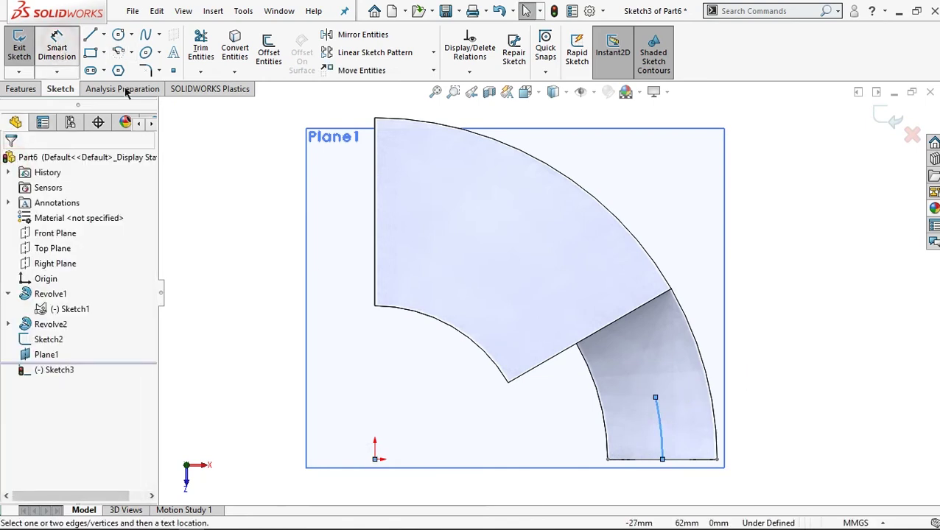
# Dimension the arc's length along the curve between its endpoints and set it to 13 mm.
pyautogui.click(662, 461)
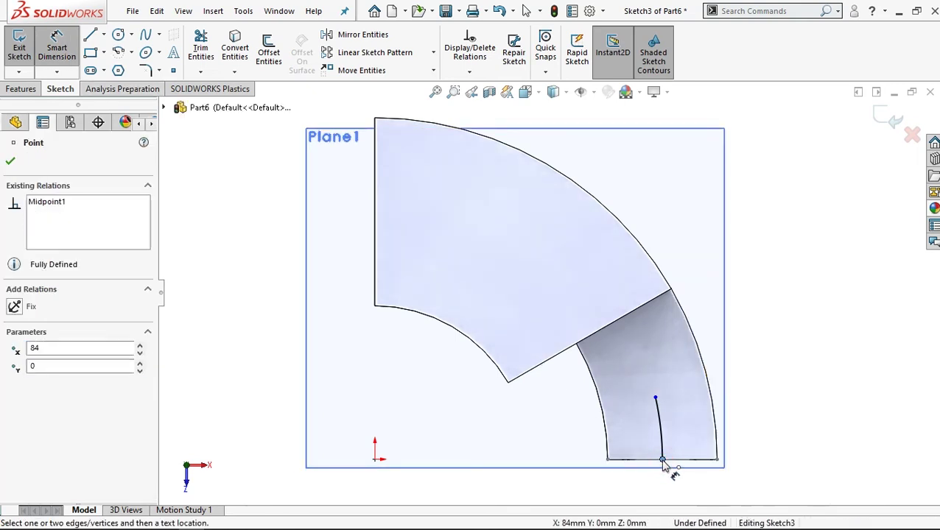
pyautogui.click(656, 398)
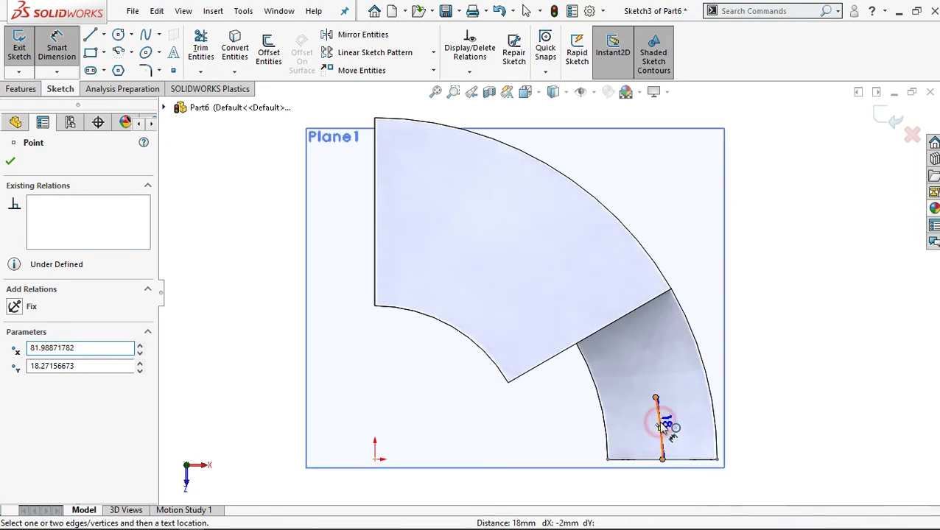
pyautogui.click(682, 428)
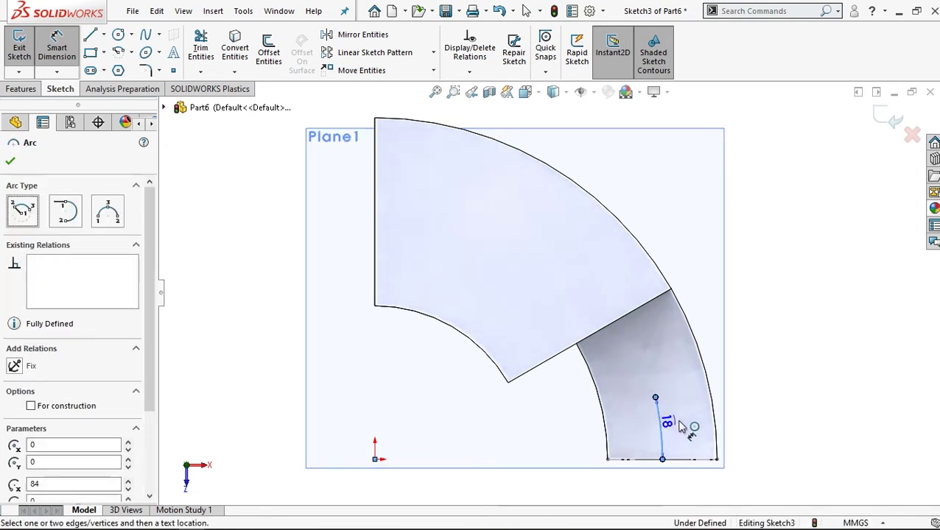
pyautogui.scroll(-1, 688, 426)
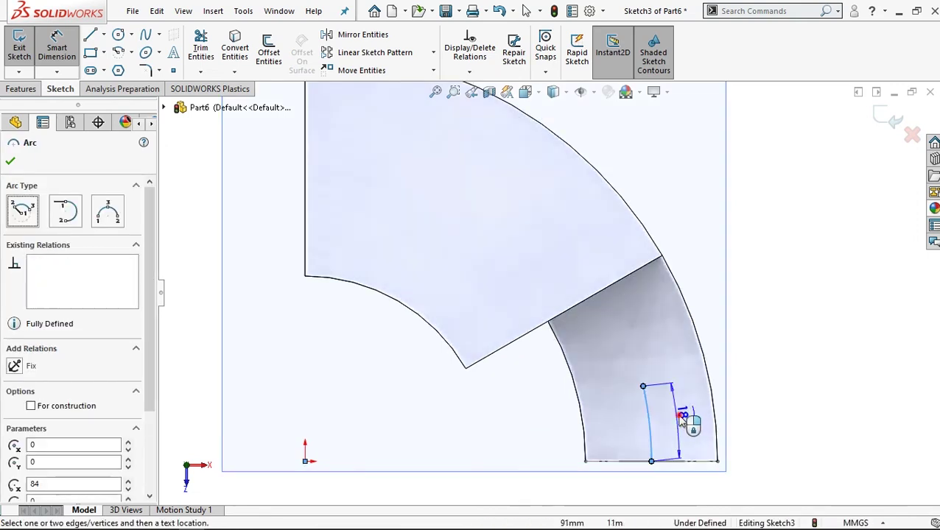
pyautogui.press('Escape')
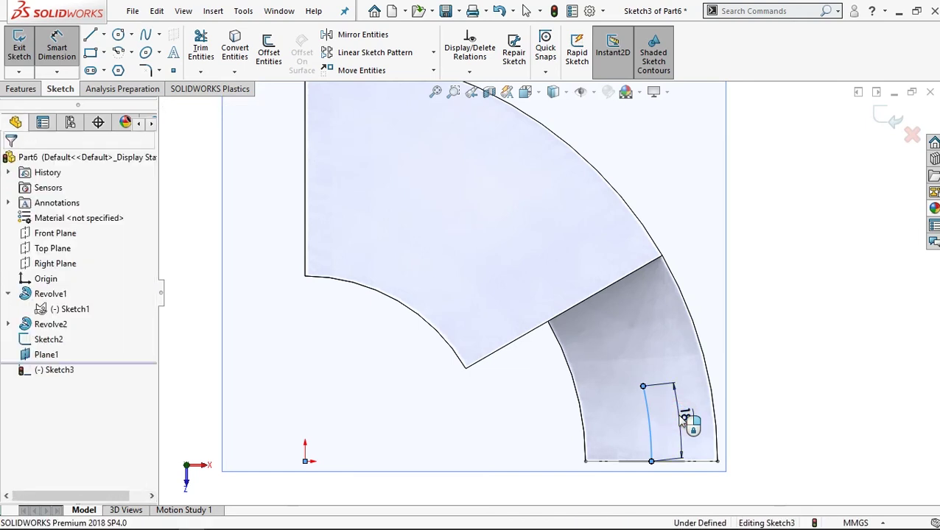
pyautogui.click(684, 418)
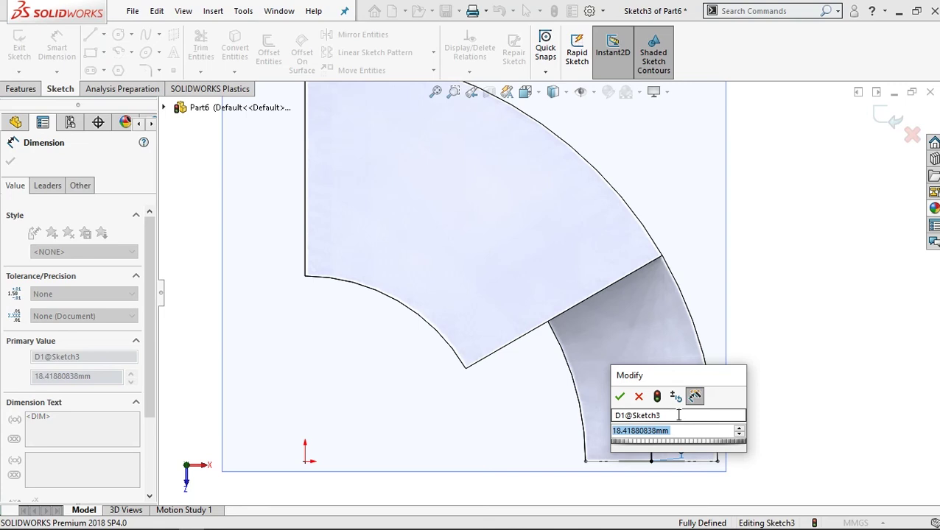
pyautogui.write('13')
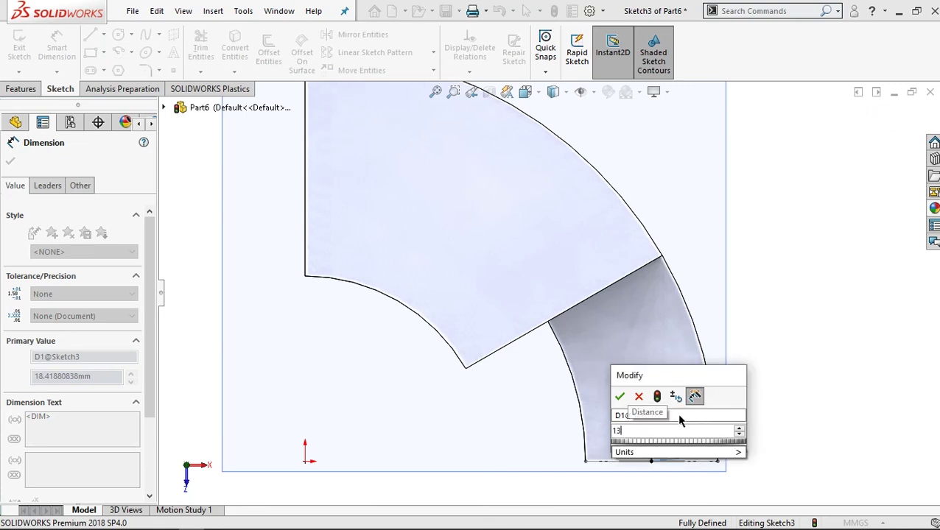
pyautogui.click(619, 398)
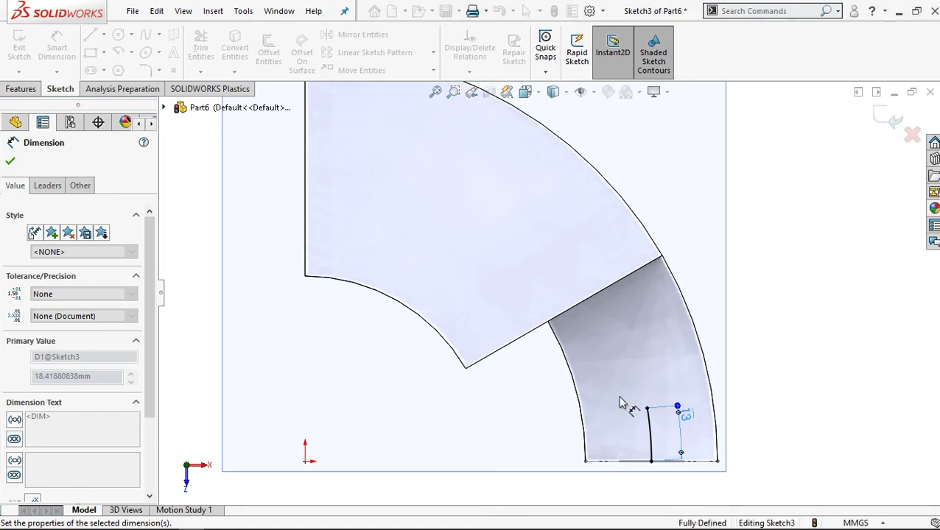
pyautogui.click(10, 162)
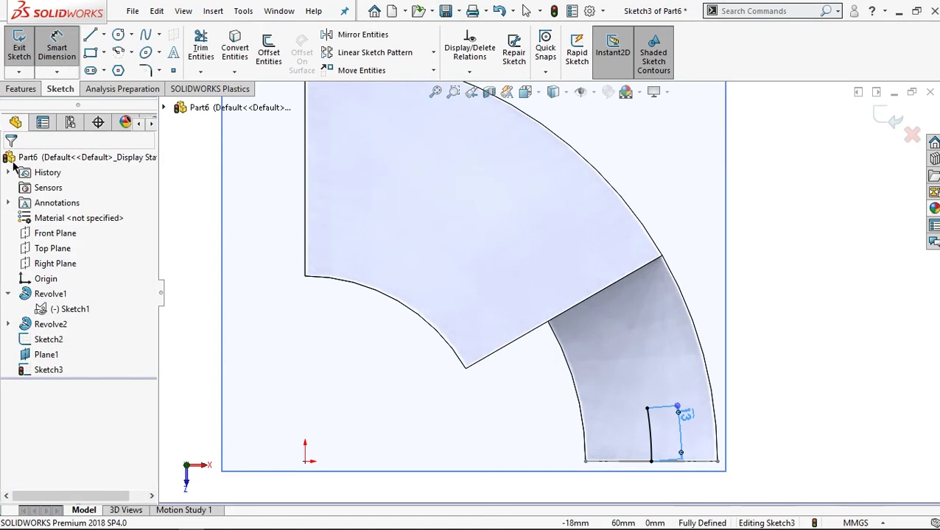
pyautogui.press('Escape')
# Cut a swept hole into the small block, using the 16 mm circle sketch as profile and the 13 mm arc sketch as path.
pyautogui.scroll(2, 520, 393)
pyautogui.moveTo(530, 456)
pyautogui.mouseDown(button='middle')
pyautogui.moveTo(514, 391)
pyautogui.moveTo(484, 347)
pyautogui.moveTo(504, 358)
pyautogui.mouseUp(button='middle')
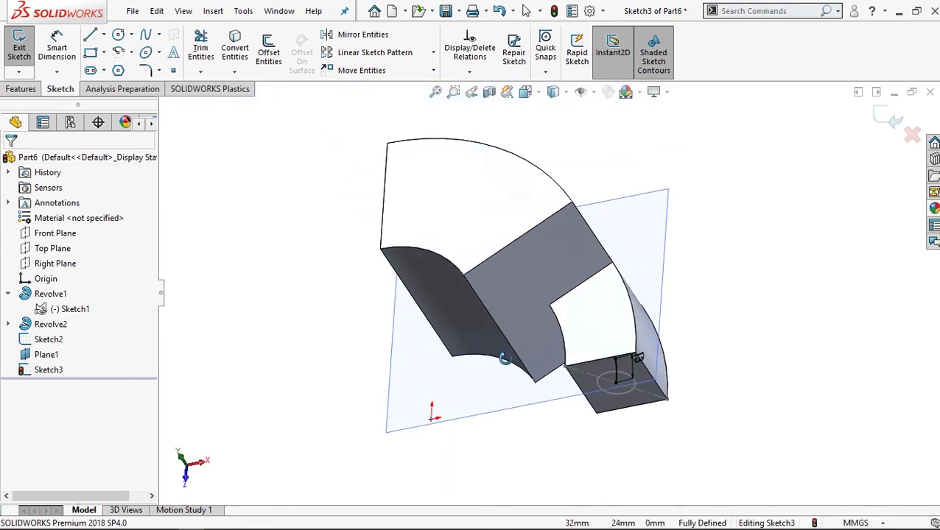
pyautogui.click(30, 90)
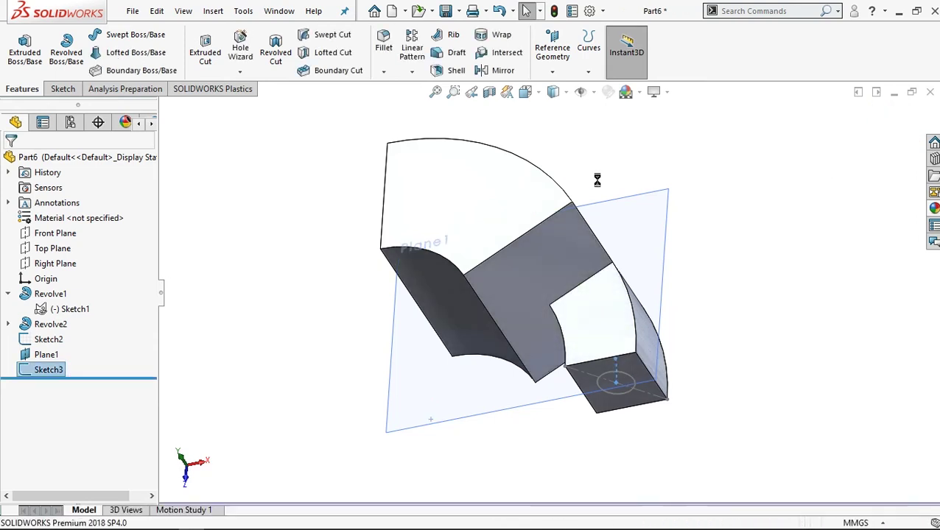
pyautogui.click(335, 42)
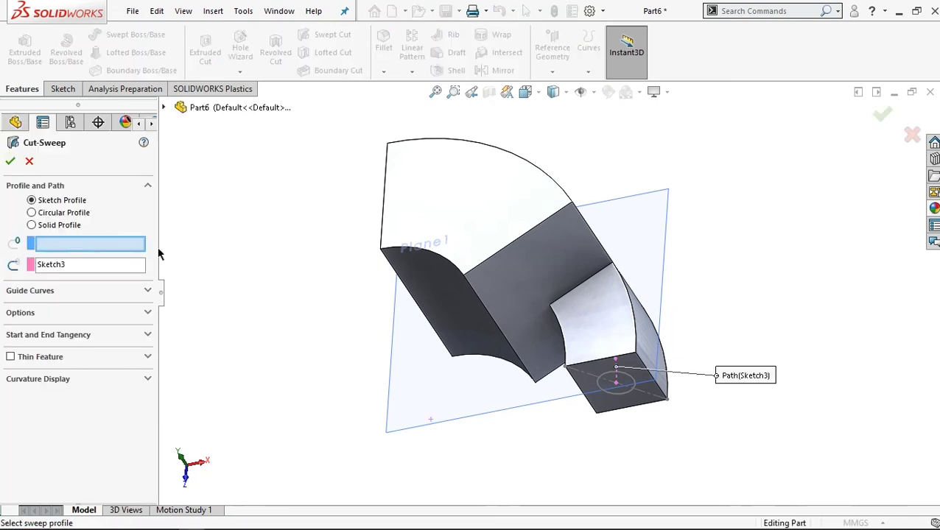
pyautogui.scroll(-1, 623, 398)
pyautogui.scroll(-2, 623, 397)
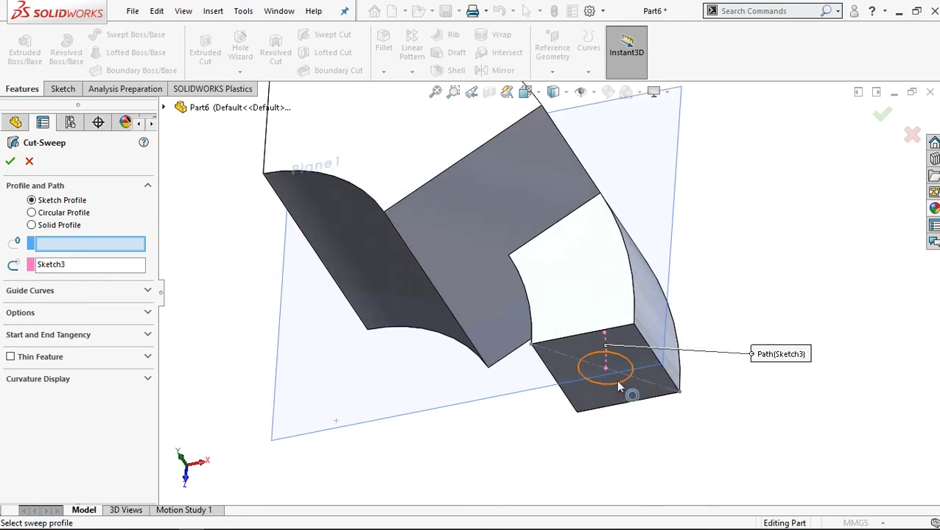
pyautogui.click(609, 383)
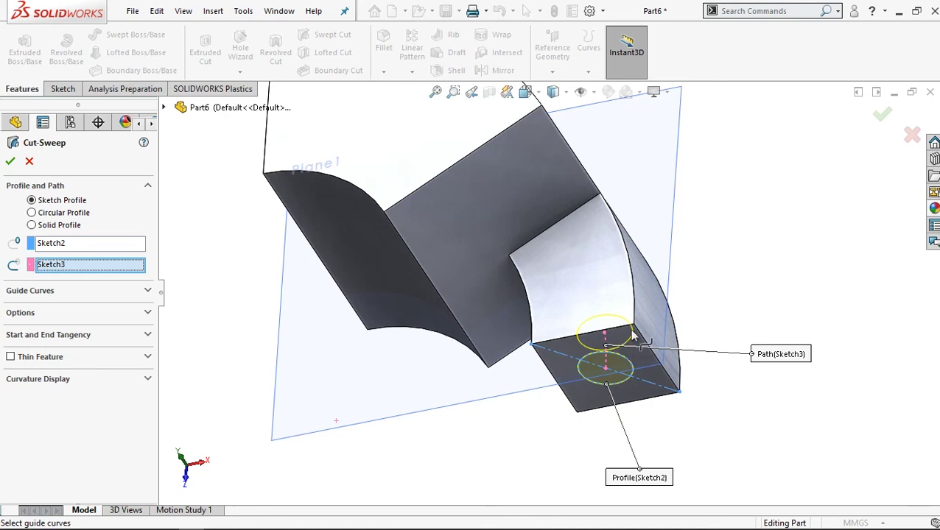
pyautogui.scroll(-2, 631, 333)
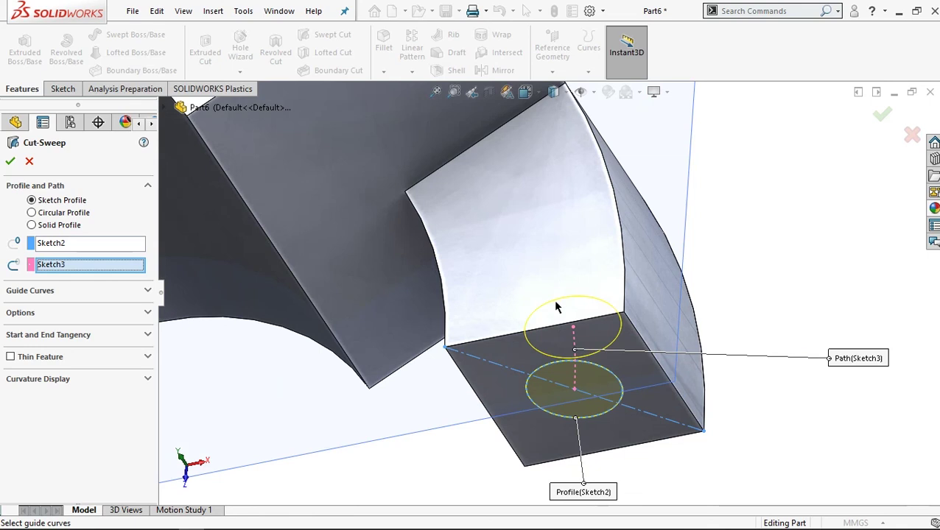
pyautogui.scroll(-1, 558, 309)
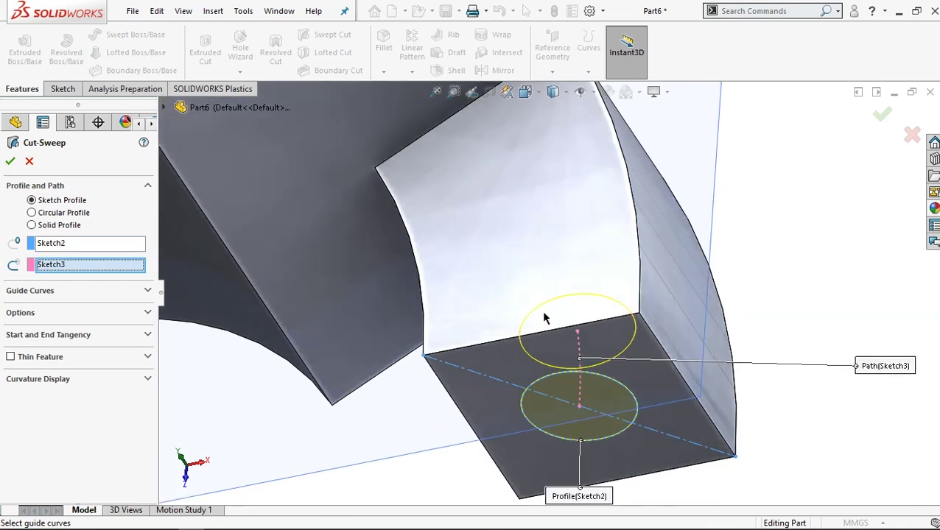
pyautogui.scroll(1, 543, 313)
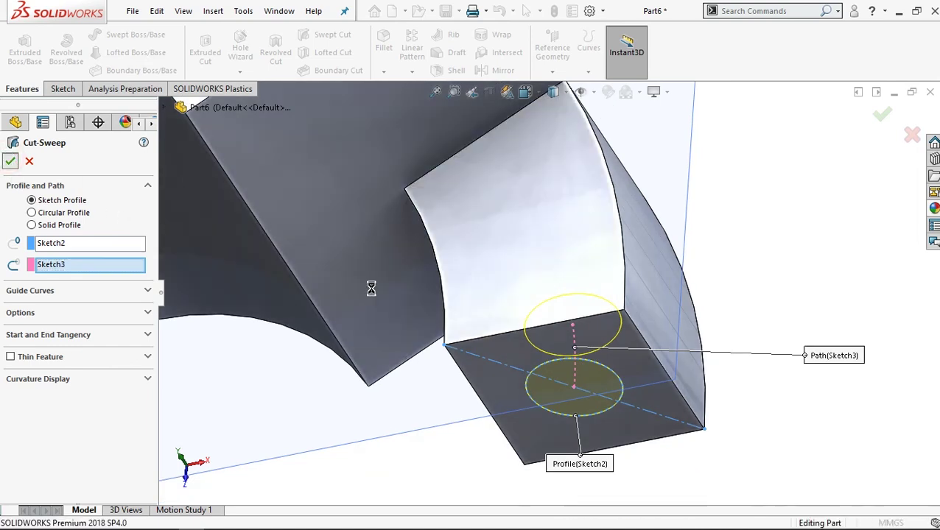
# Finish the swept cut through the small block and hide the reference plane used for the arc path.
pyautogui.press('Return')
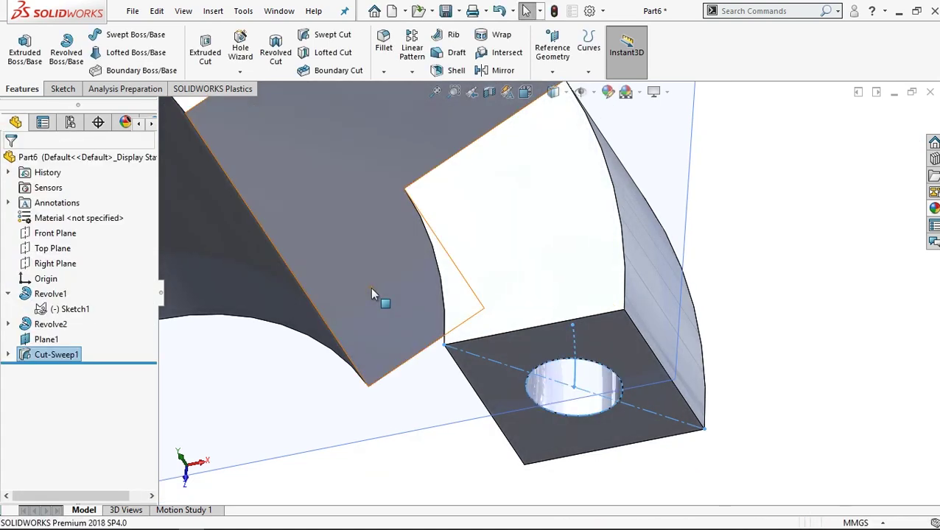
pyautogui.click(743, 283)
pyautogui.scroll(4, 742, 285)
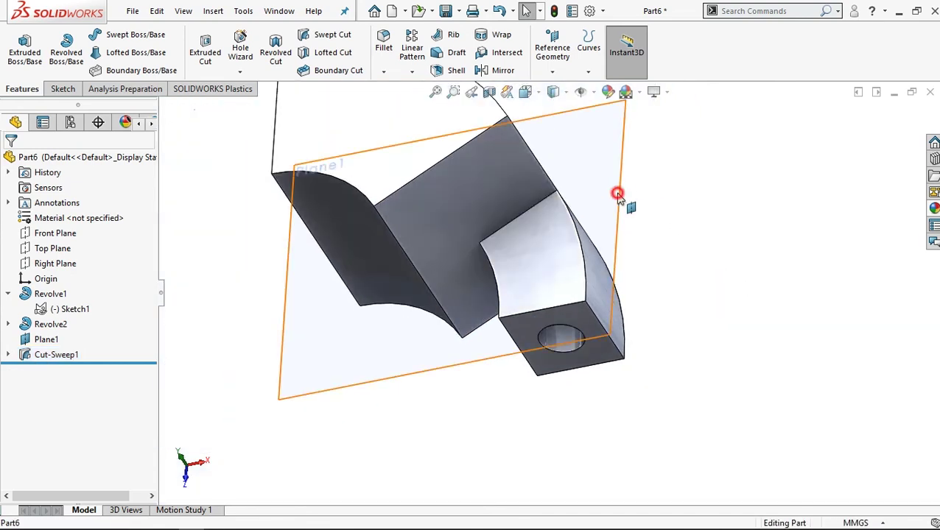
pyautogui.click(617, 193)
pyautogui.click(705, 156)
pyautogui.click(685, 215)
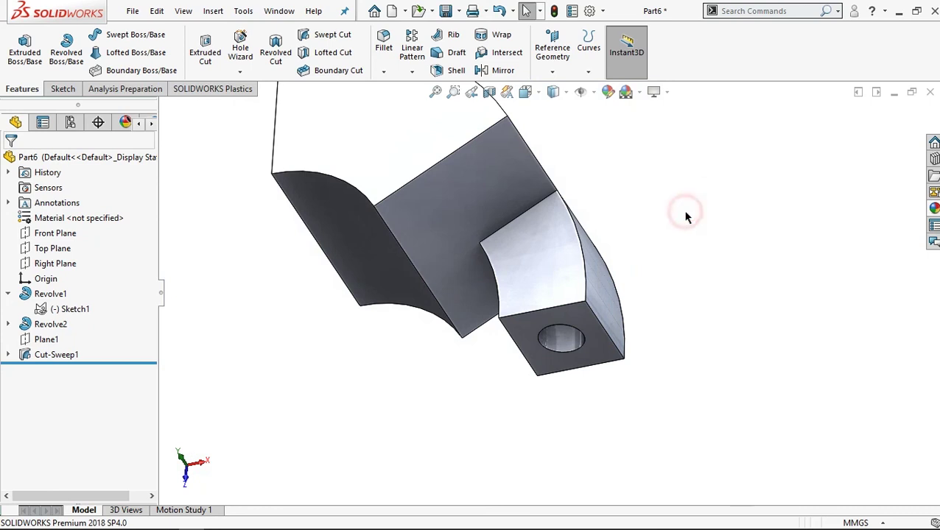
# Color the whole part cyan, using a swatch from the standard color palette.
pyautogui.hotkey('ctrl', '7')
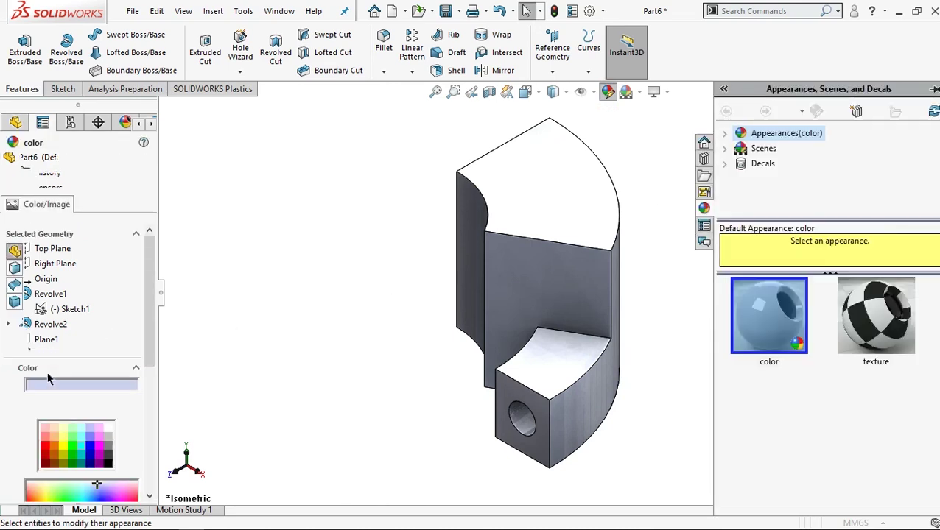
pyautogui.click(80, 444)
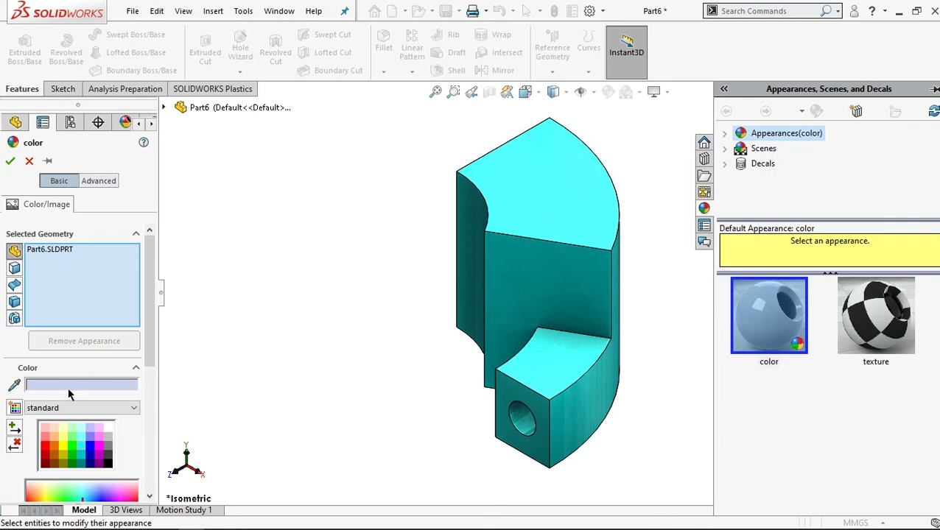
pyautogui.click(10, 161)
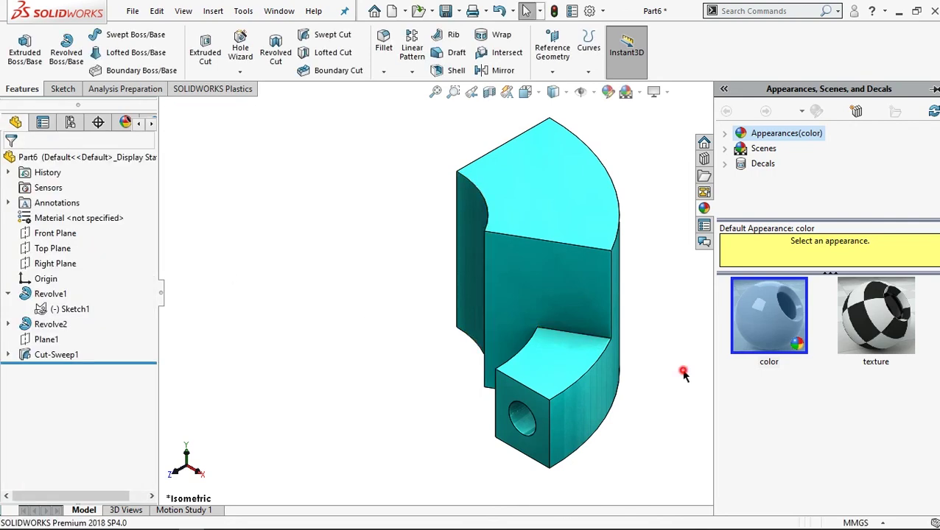
pyautogui.moveTo(796, 408); pyautogui.dragTo(200, 410, button='middle')
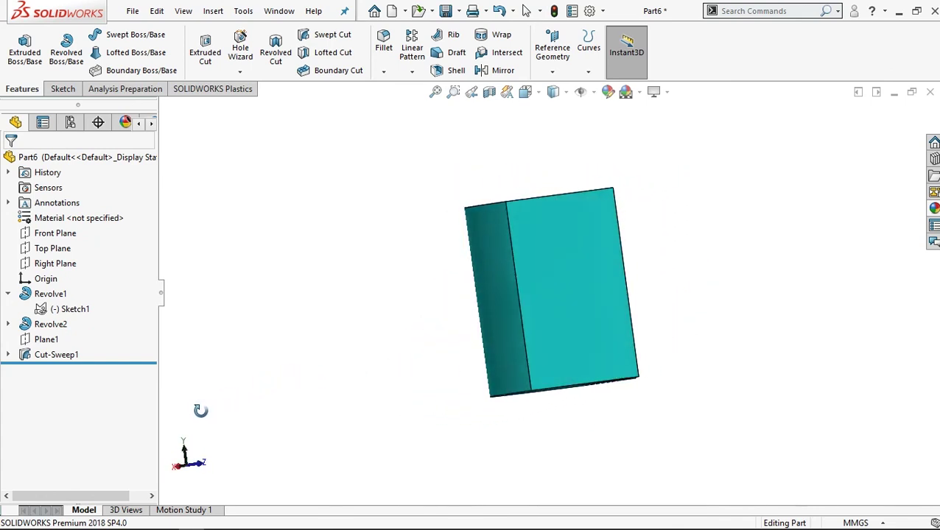
pyautogui.hotkey('ctrl', '7')
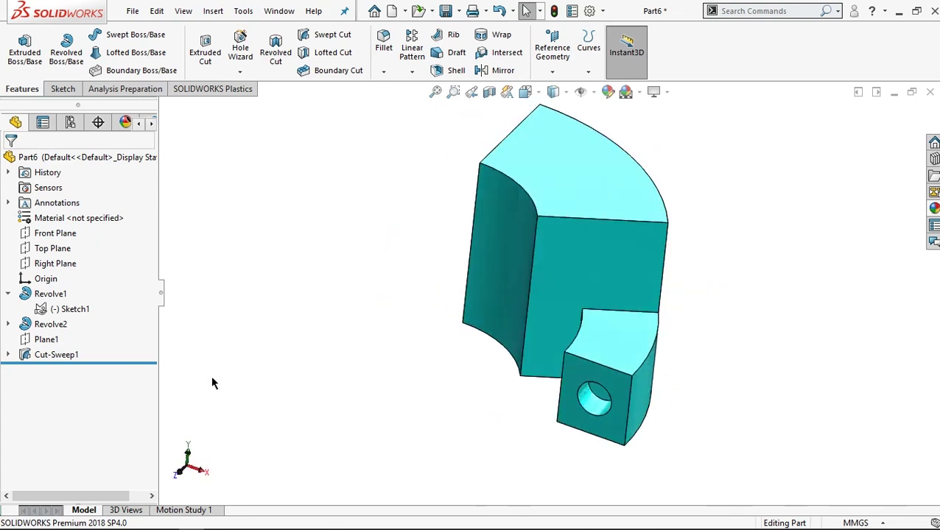